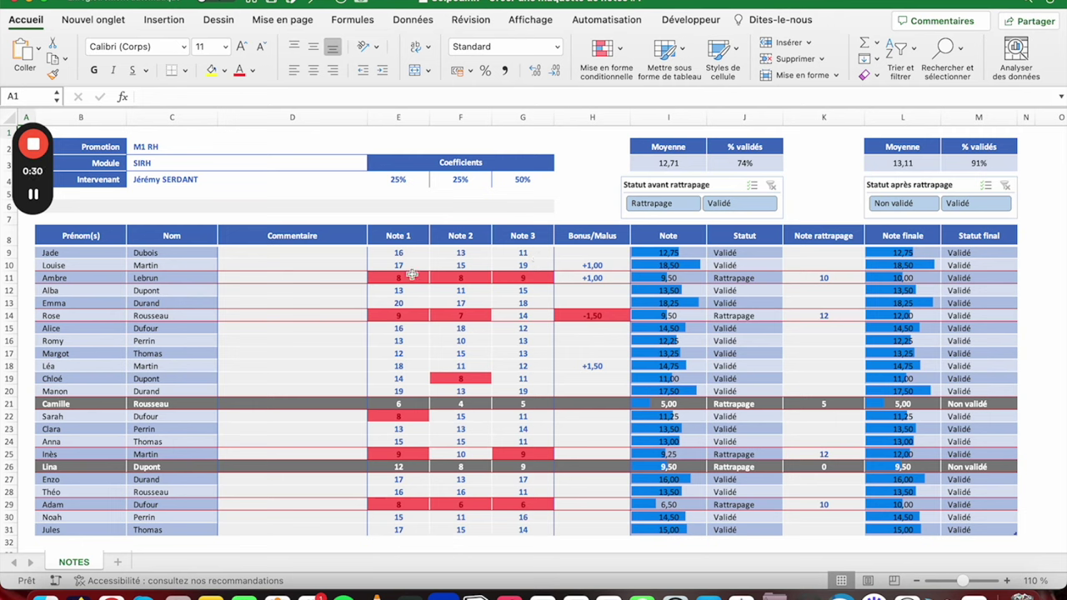
Step: Inspect the three grades in row 11 and the Bonus/Malus cells for rows 9 to 18
left_click_drag(406, 275, 523, 278)
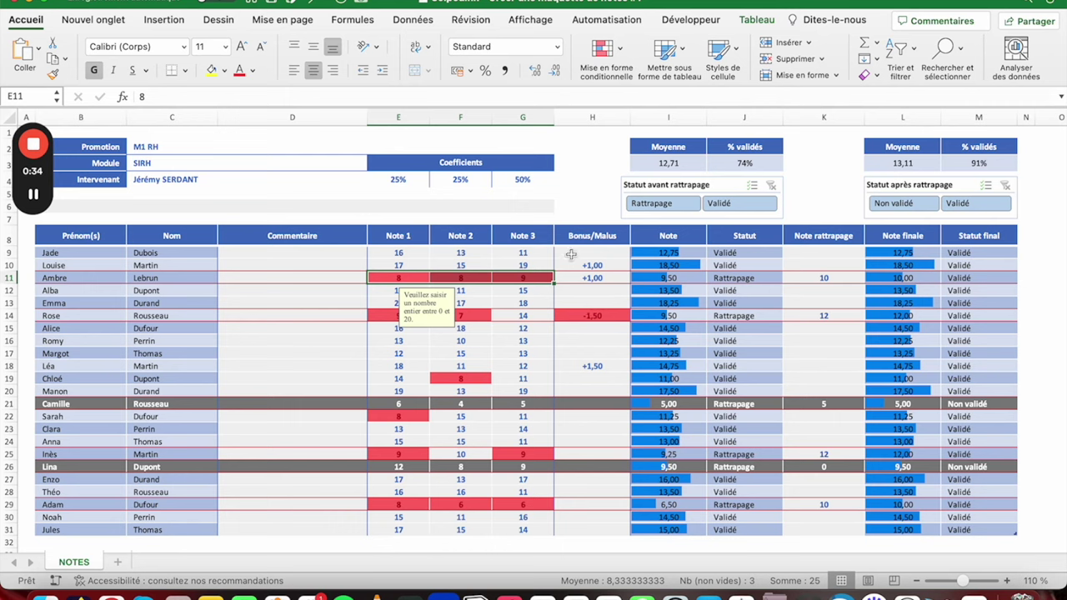
left_click_drag(571, 253, 580, 327)
left_click(564, 293)
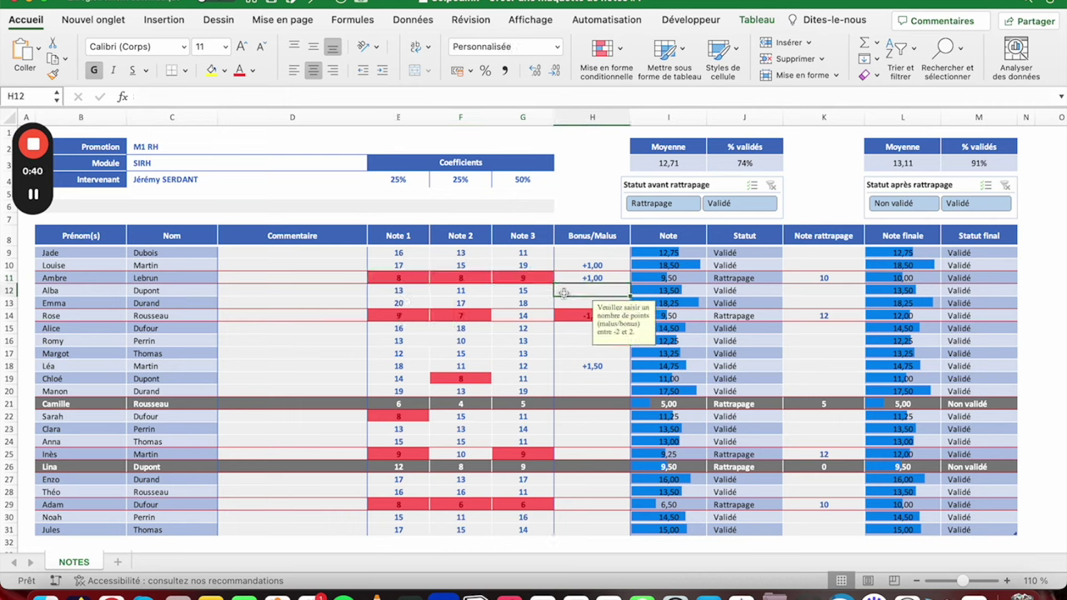
left_click_drag(587, 252, 583, 363)
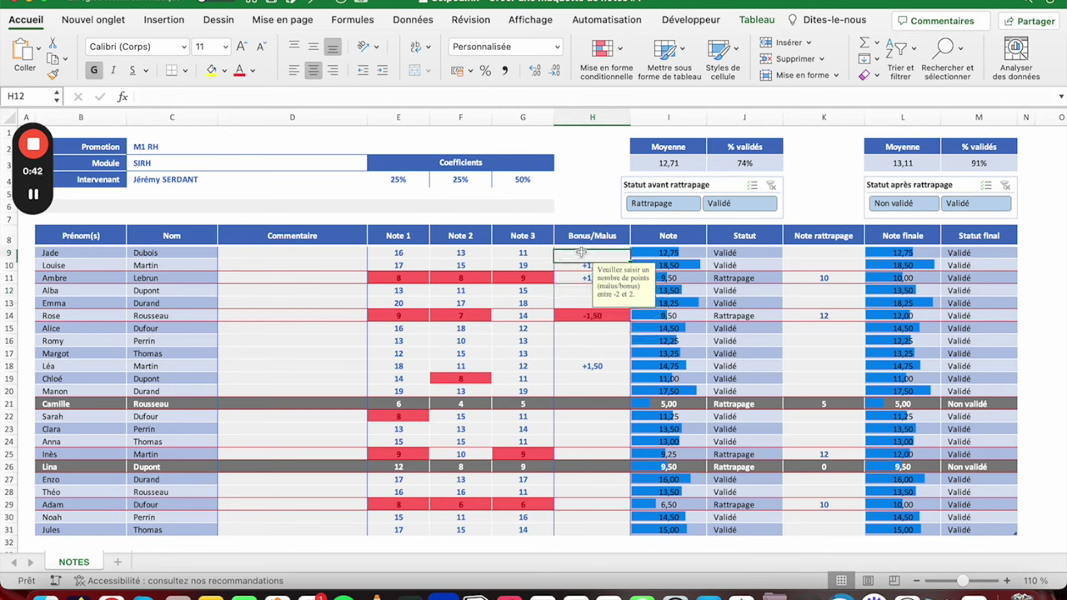
left_click(575, 328)
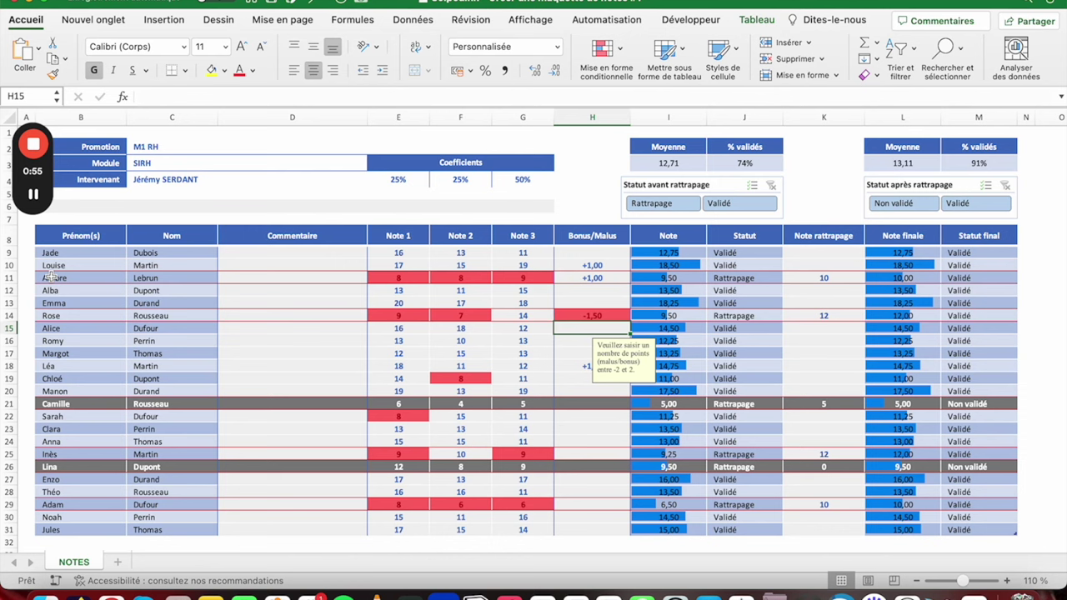
Step: Review the Rattrapage and gray Non validé student rows across the table
mouse_move(50, 278)
left_mouse_down()
mouse_move(696, 305)
mouse_move(977, 282)
left_mouse_up()
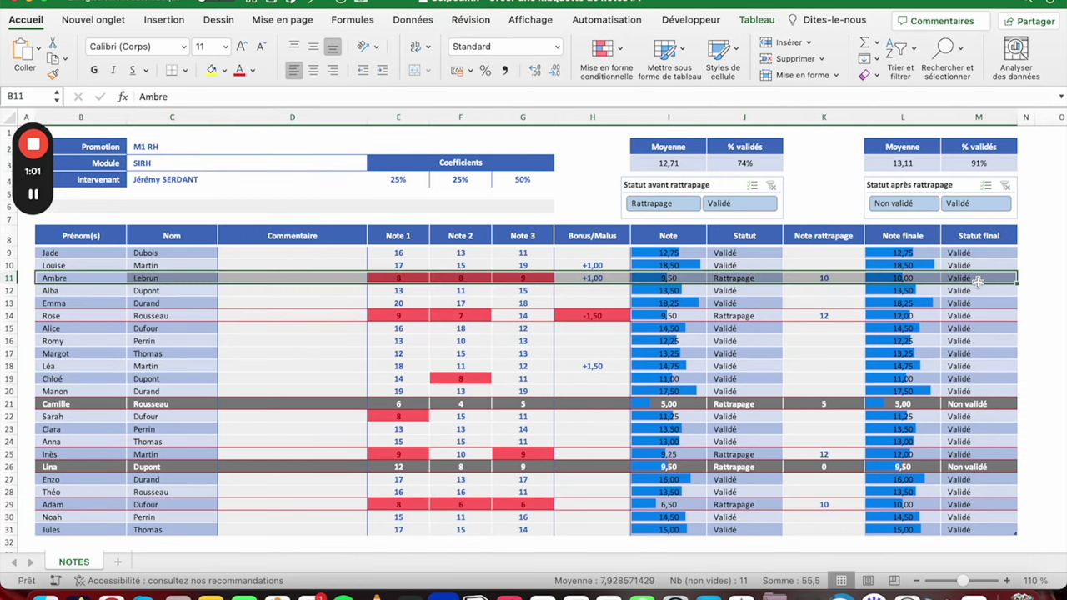
left_click(50, 365)
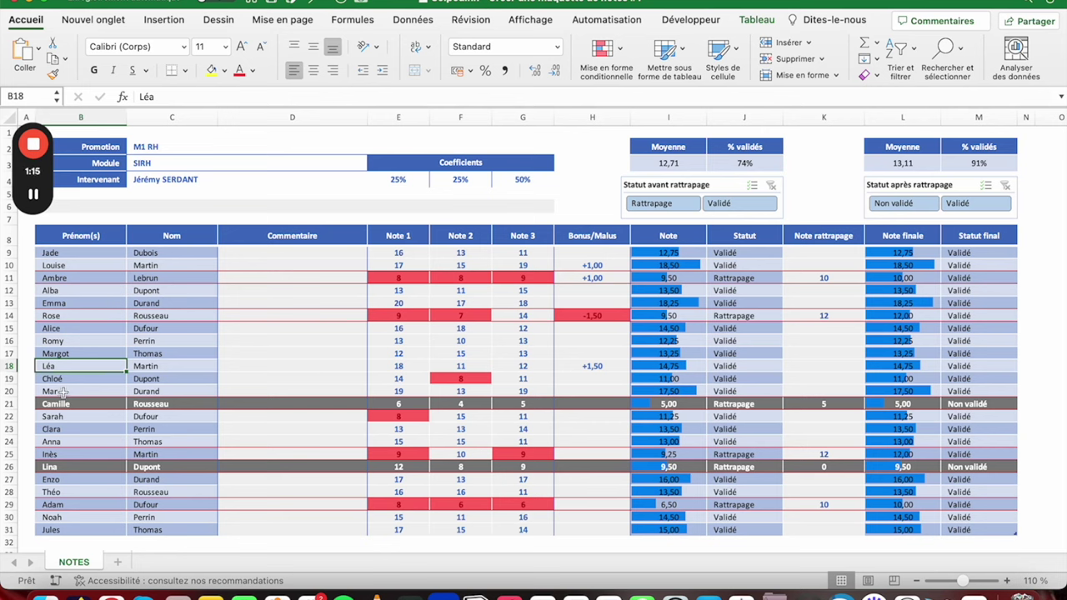
left_click_drag(59, 403, 624, 403)
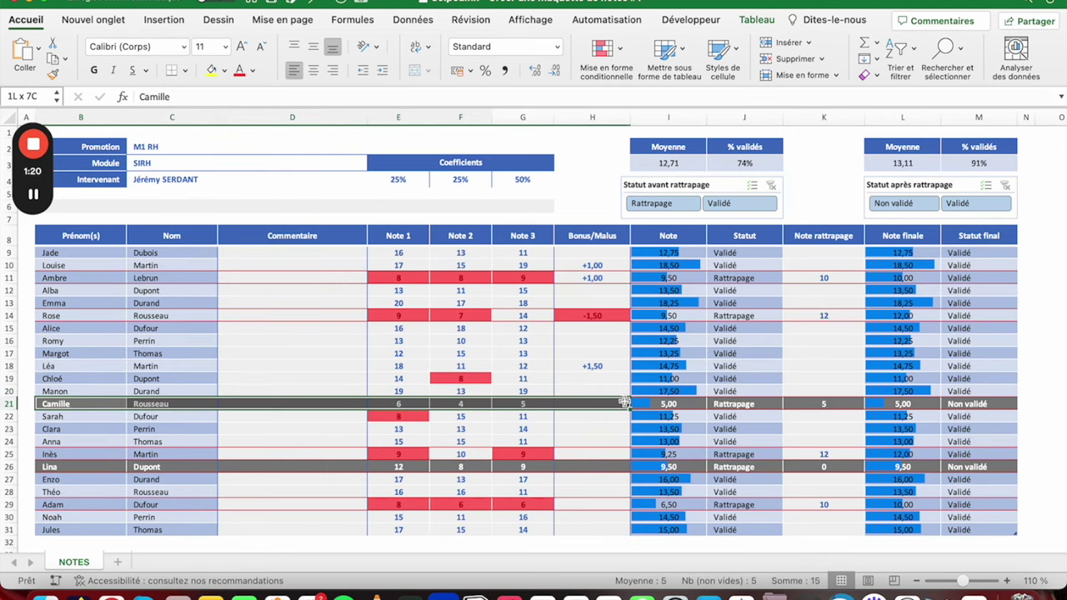
left_click(113, 354)
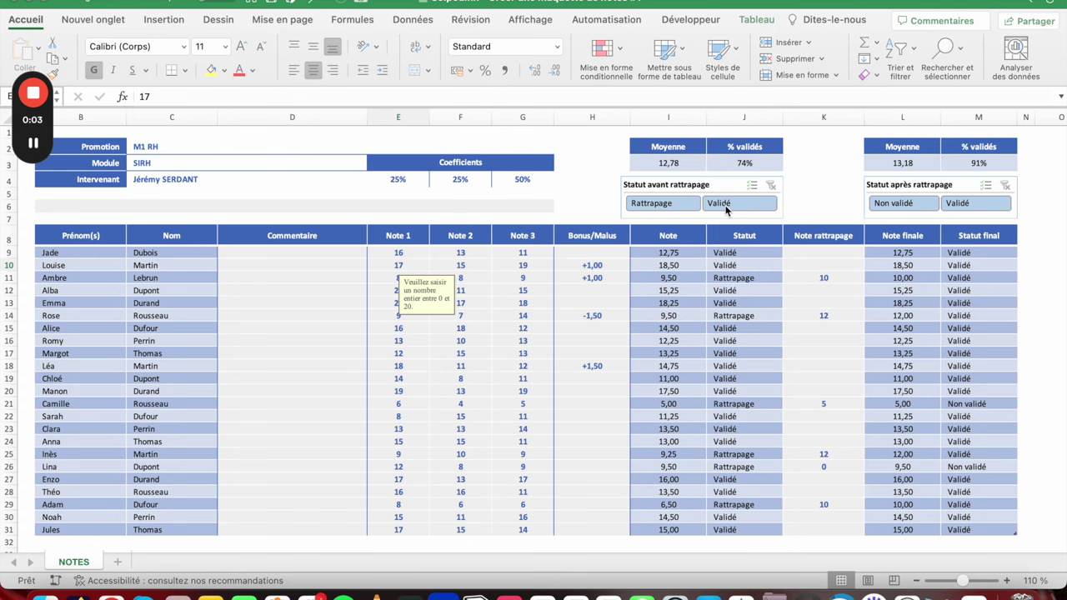
Step: Select the Note column I9:I31 together with the Note finale column L9:L31
left_click(659, 251)
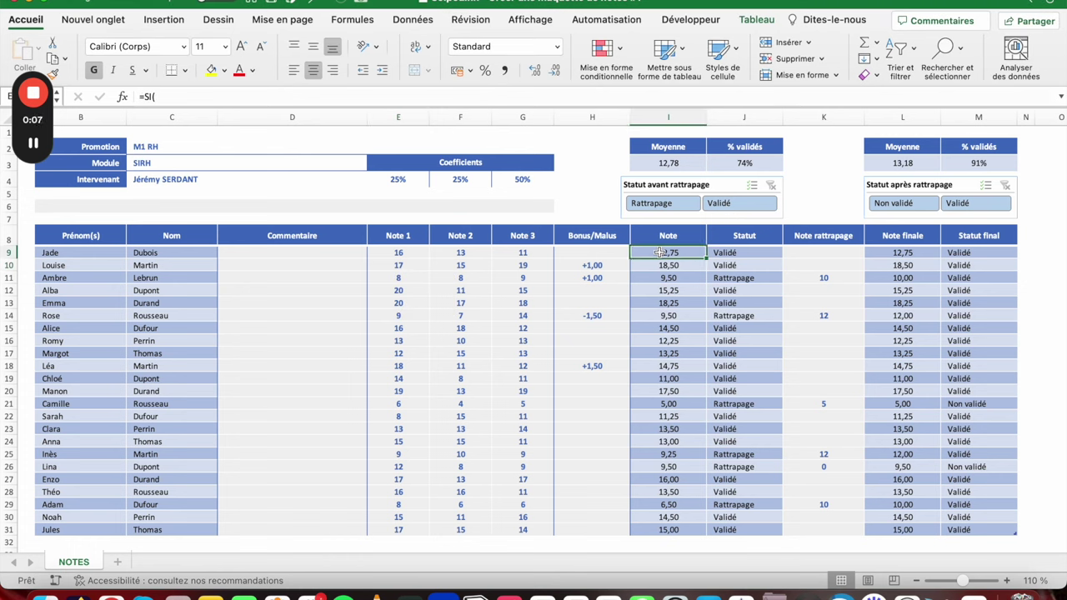
left_click_drag(660, 252, 651, 530)
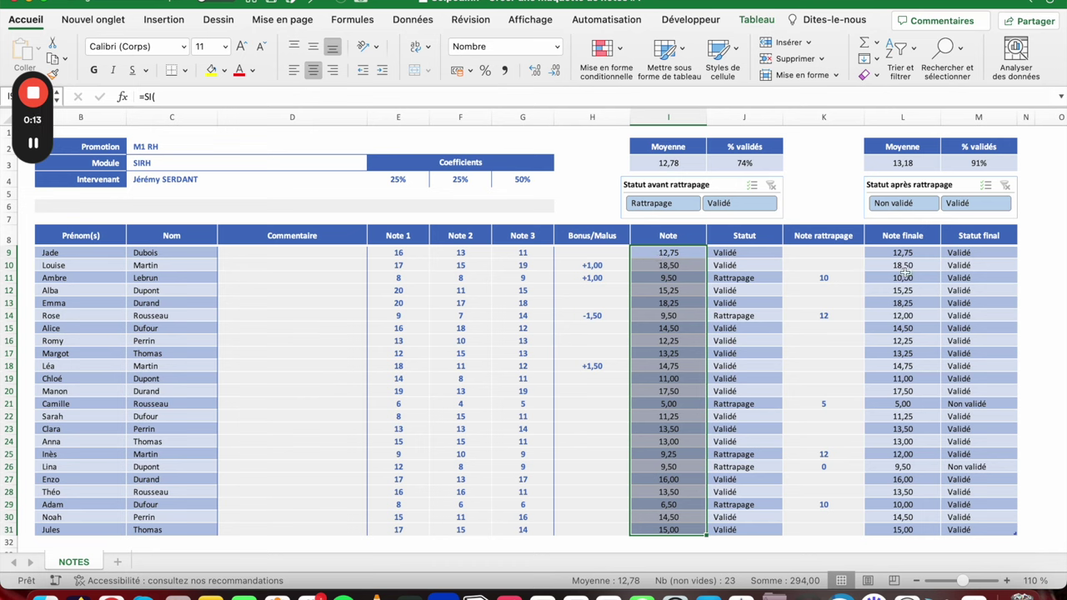
left_click_drag(904, 252, 904, 528)
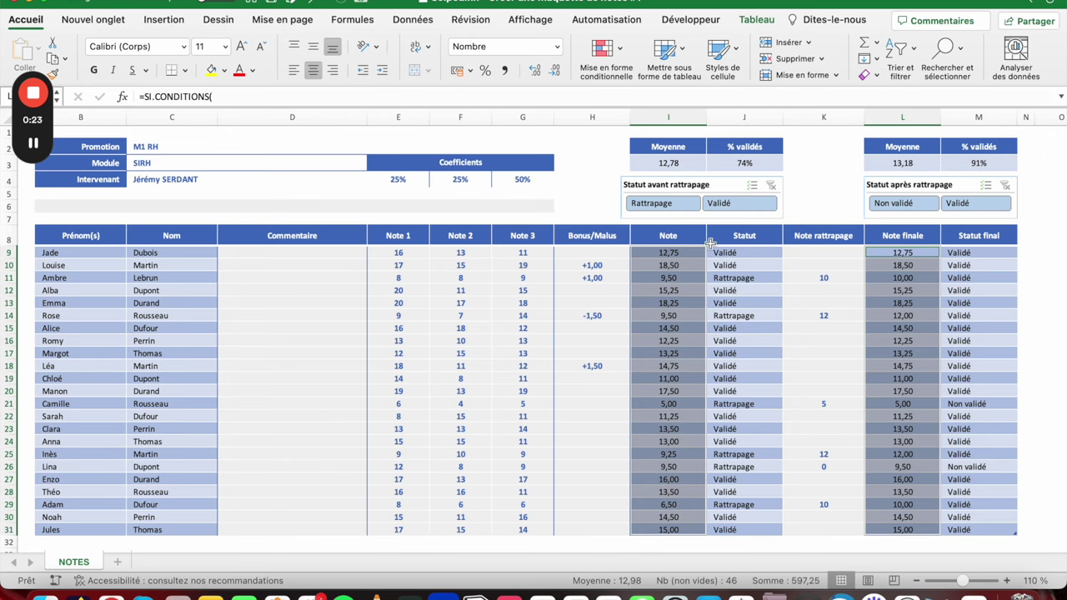
Step: Apply solid-fill blue data bars to the Note and Note finale columns
left_click(609, 47)
mouse_move(666, 118)
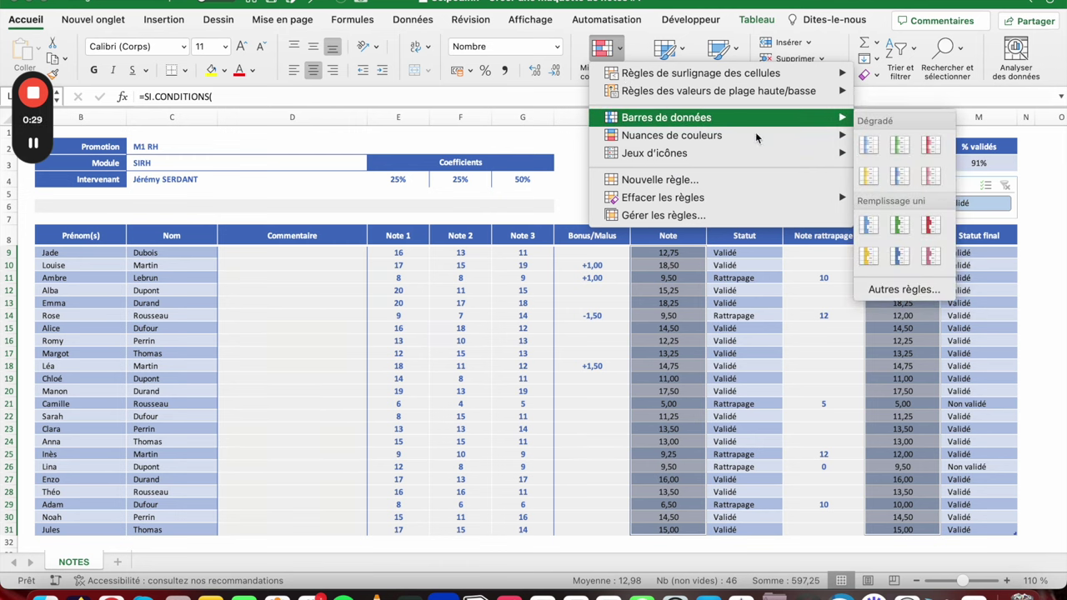
left_click(904, 265)
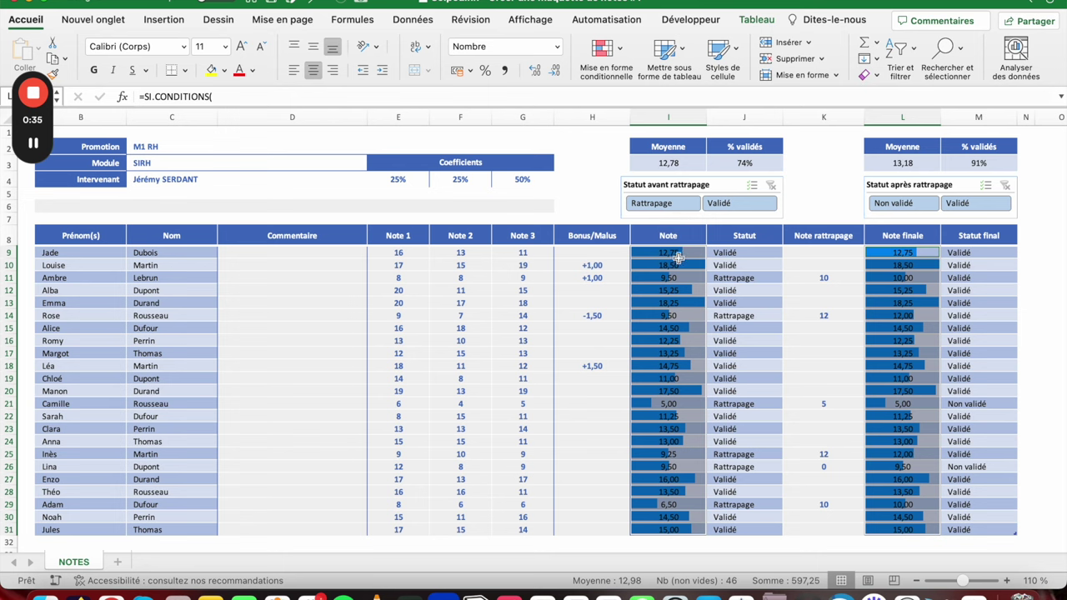
left_click(678, 255)
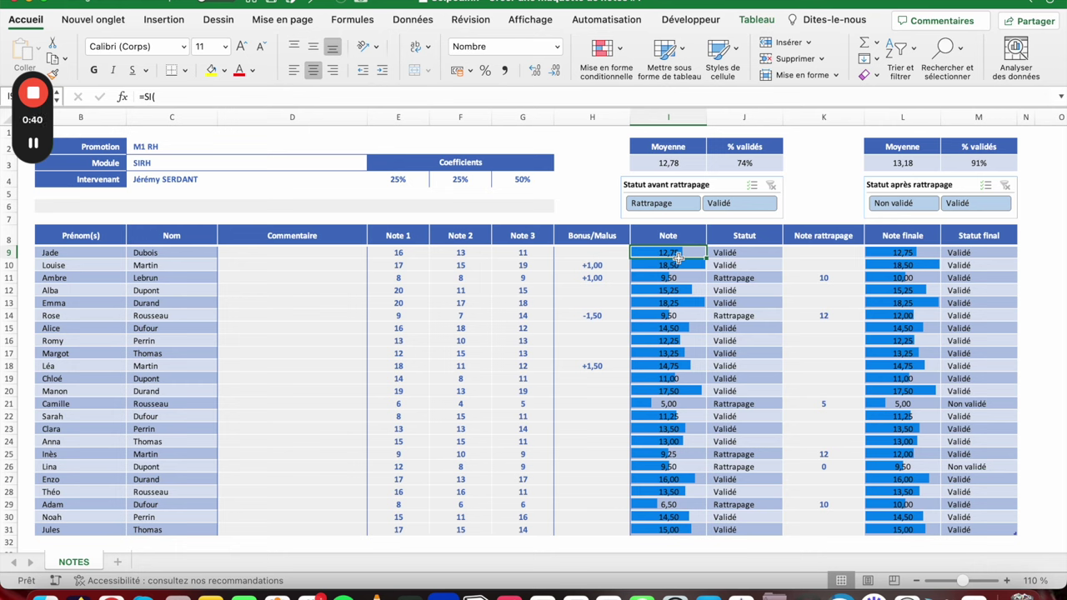
Step: Check the Note values in I10 and I12, then enter 20 as the row-13 student's Note 2
left_click(679, 265)
left_click(686, 288)
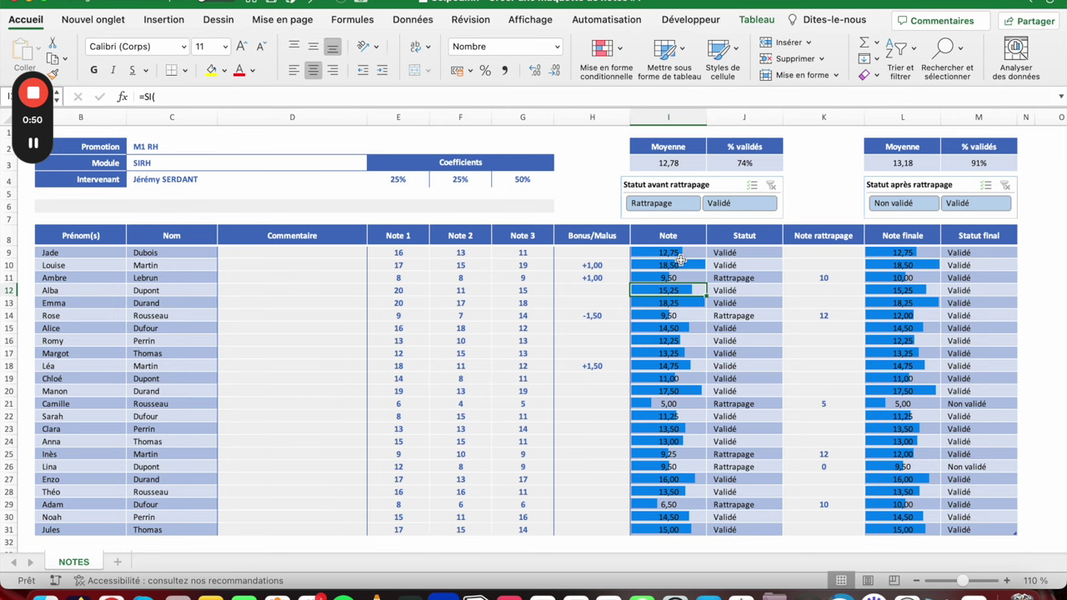
left_click(679, 262)
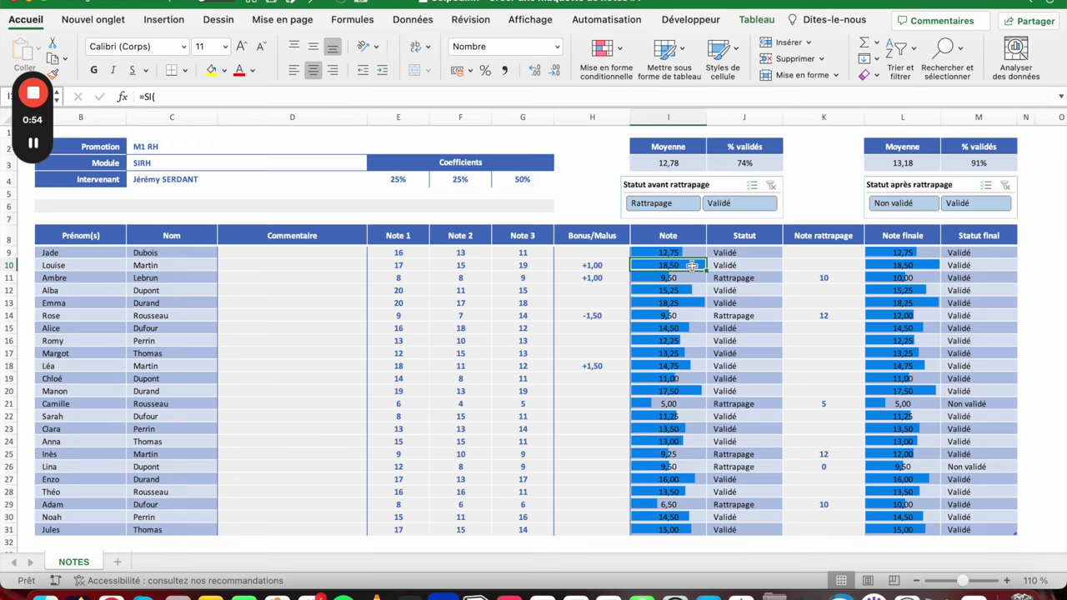
left_click(522, 304)
left_click(461, 303)
type("20")
key("Tab")
Step: Confirm the row-13 Note 2 entry, then reselect I9:I31 and L9:L31 together
type("20")
key("Return")
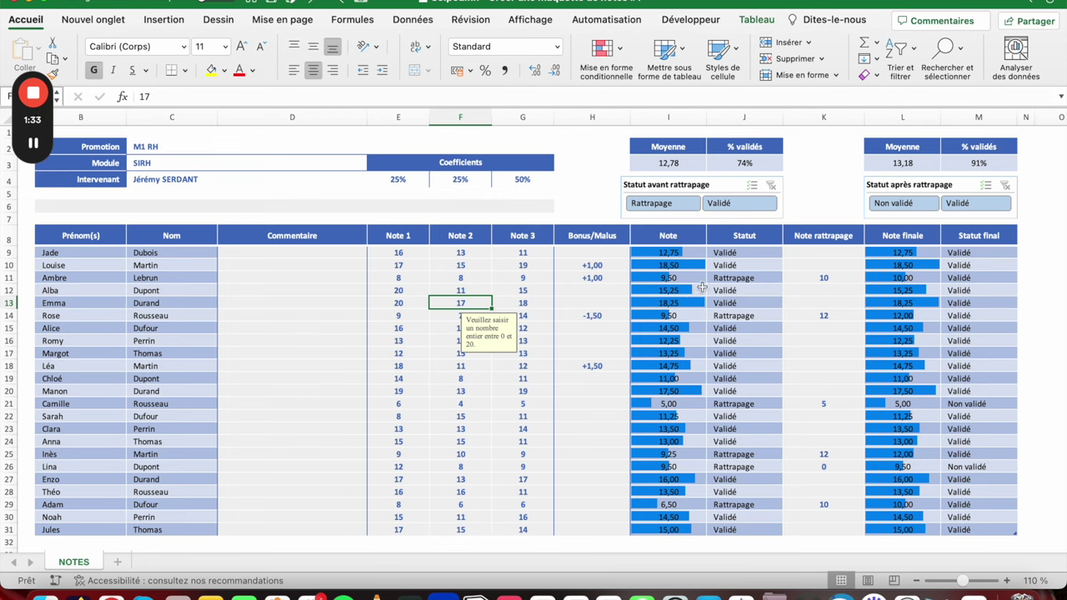
left_click_drag(672, 252, 671, 518)
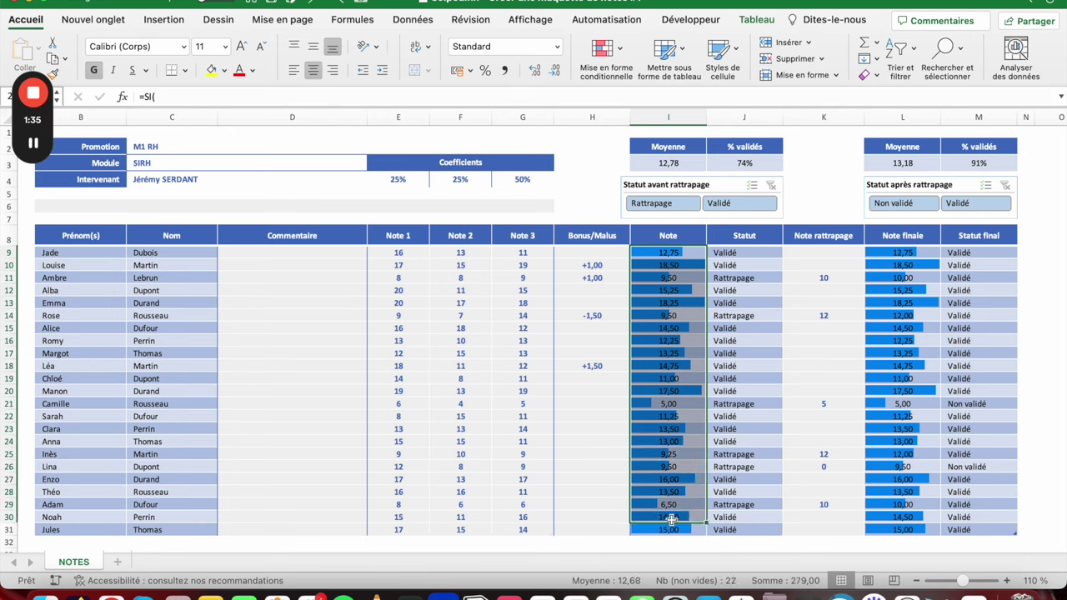
left_click_drag(889, 254, 906, 530)
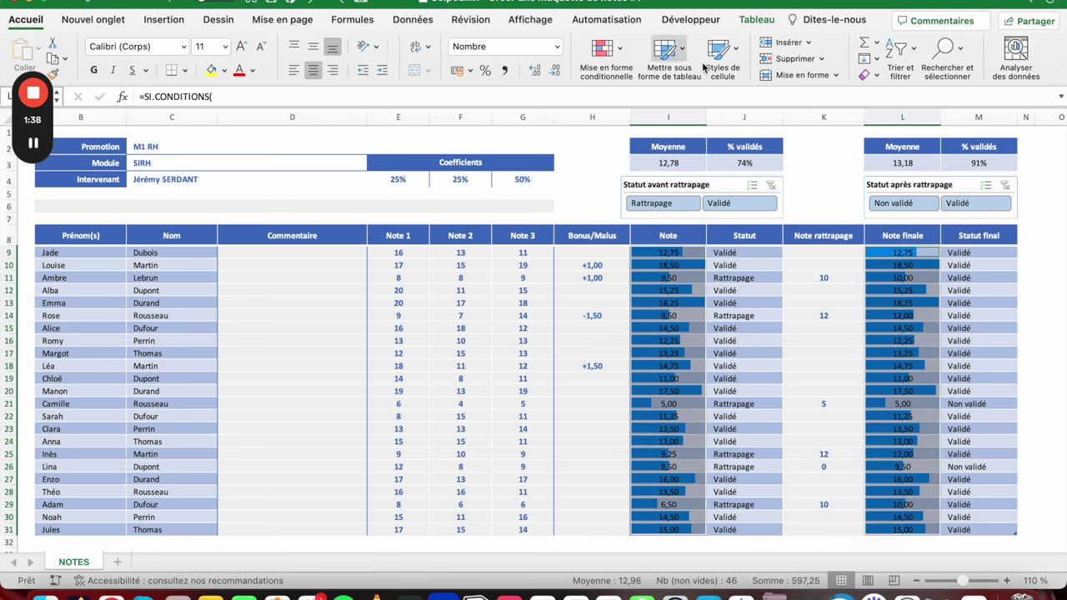
Step: Edit the data bar rule so the bars scale from a fixed Number minimum 0 to maximum 20
left_click(617, 50)
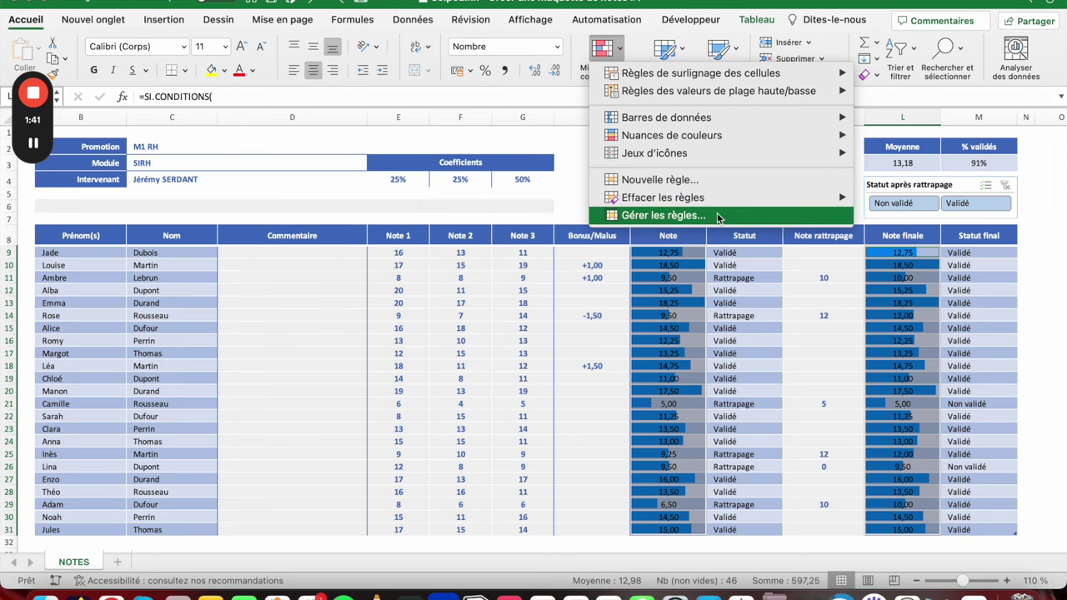
left_click(718, 218)
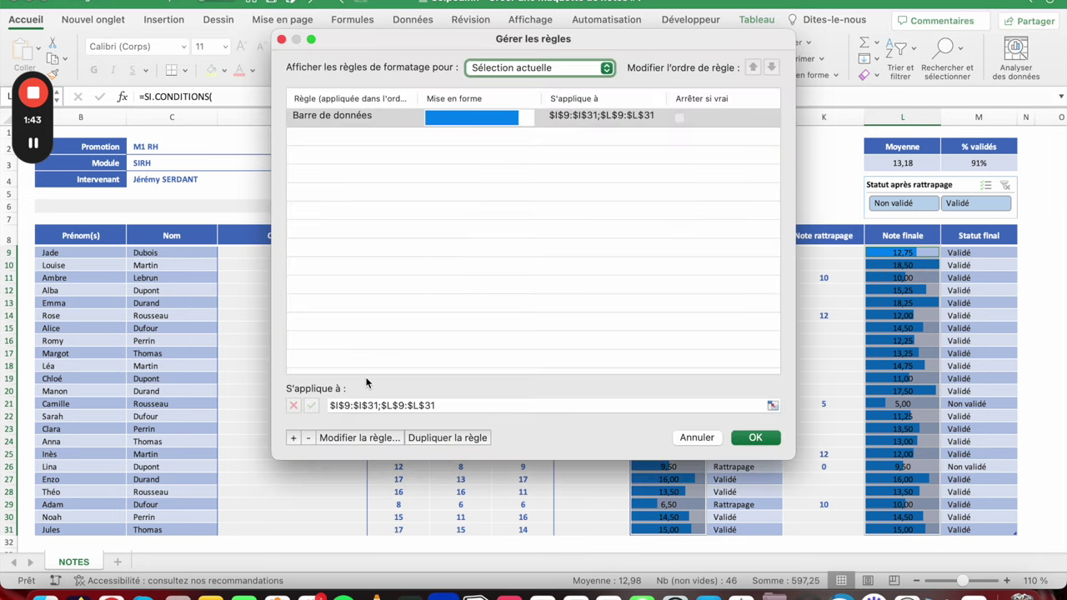
left_click(348, 438)
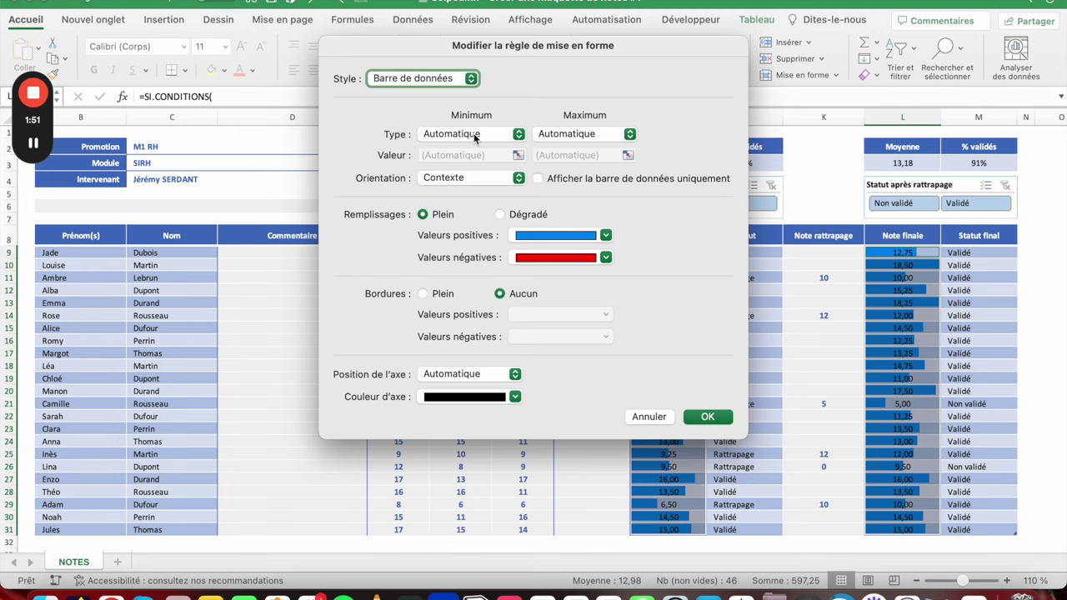
left_click(473, 133)
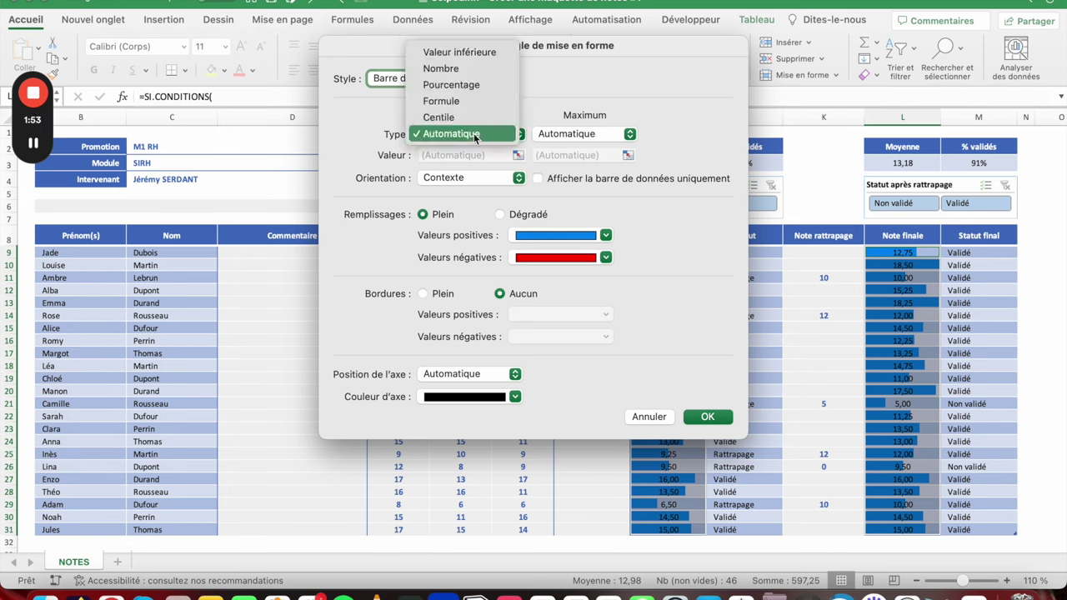
left_click(442, 68)
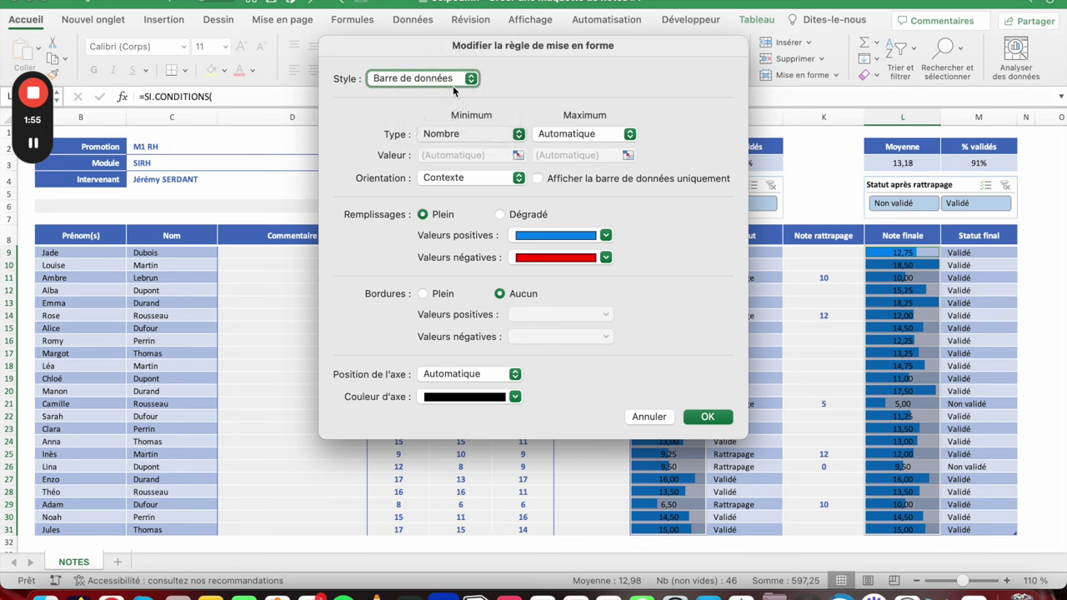
left_click(456, 155)
left_click(582, 134)
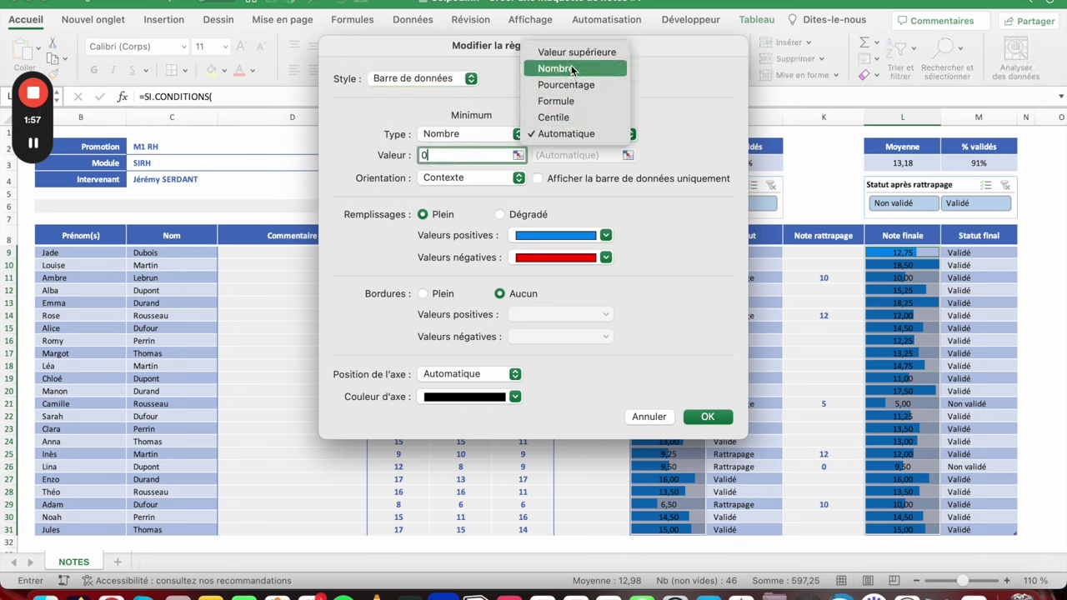
left_click(584, 67)
left_click(565, 157)
type("20")
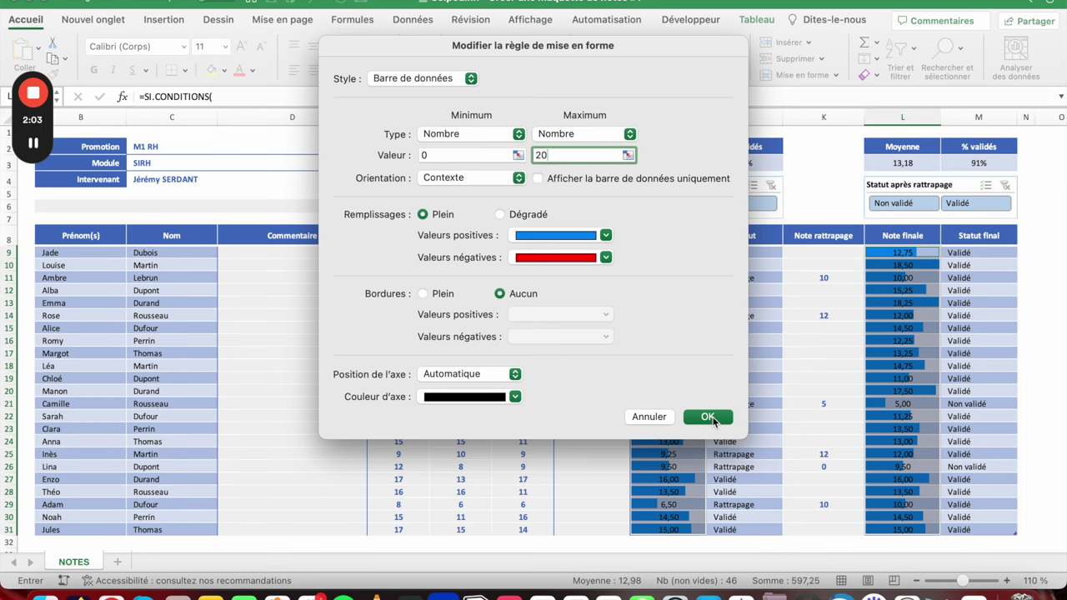
left_click(708, 417)
left_click(741, 453)
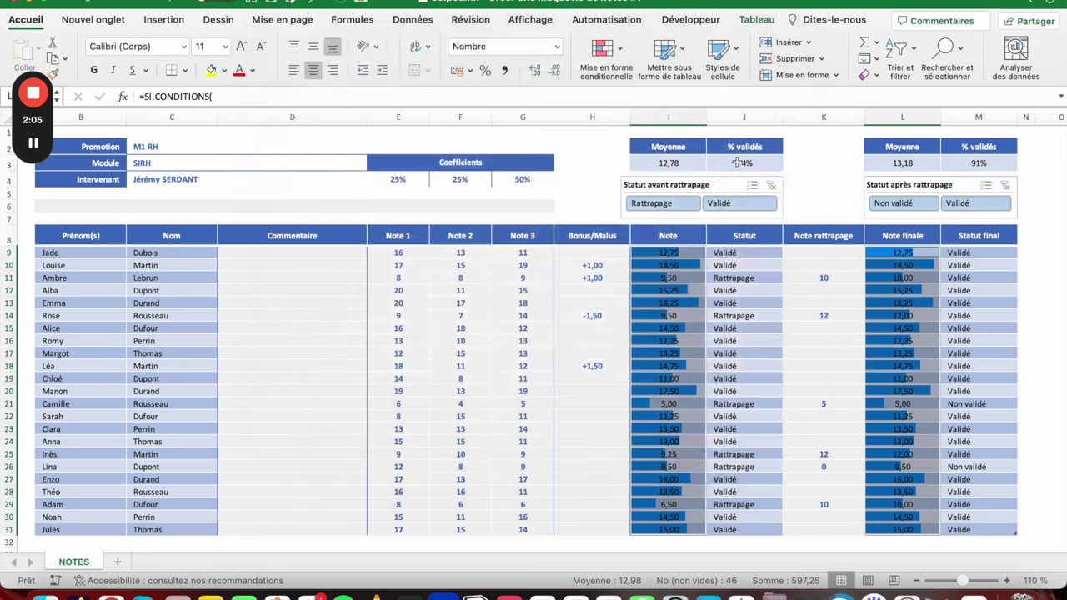
left_click(685, 266)
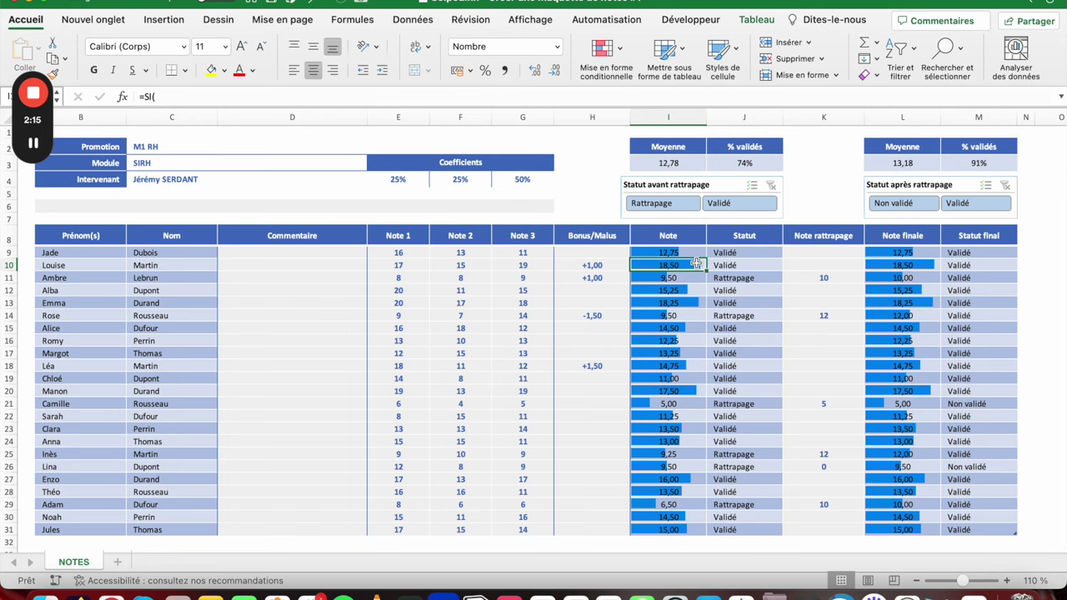
left_click_drag(682, 251, 669, 529)
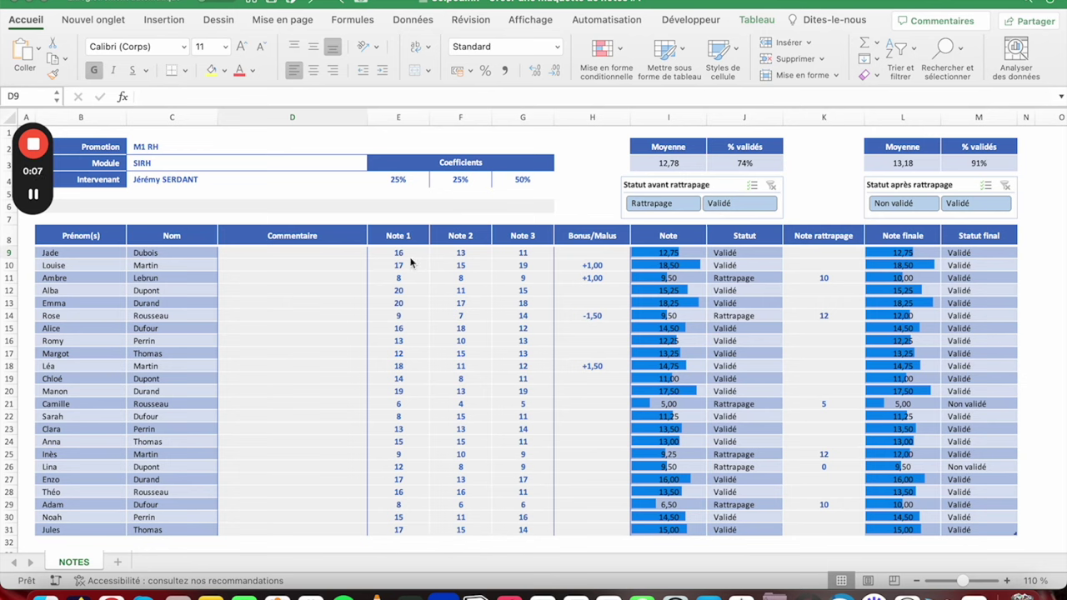
left_click_drag(400, 255, 510, 263)
Step: Select the Note 1–3 grades E9:G31 and start a highlight-cells 'Inférieur à' rule
mouse_move(592, 254)
left_mouse_down()
mouse_move(593, 393)
mouse_move(589, 356)
left_mouse_up()
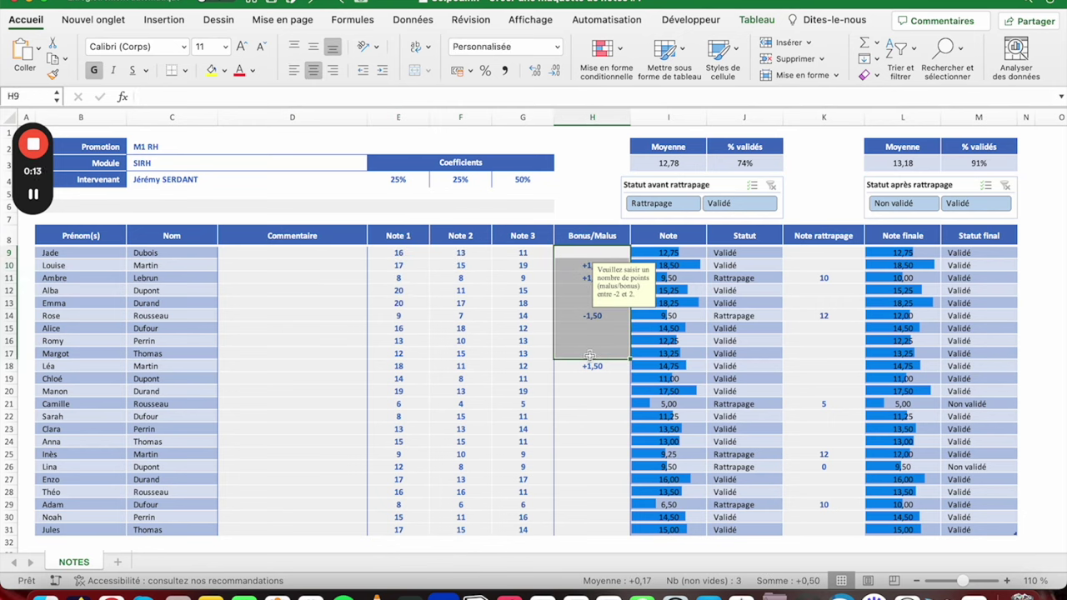
mouse_move(385, 253)
left_mouse_down()
mouse_move(515, 435)
mouse_move(516, 530)
left_mouse_up()
left_click(599, 57)
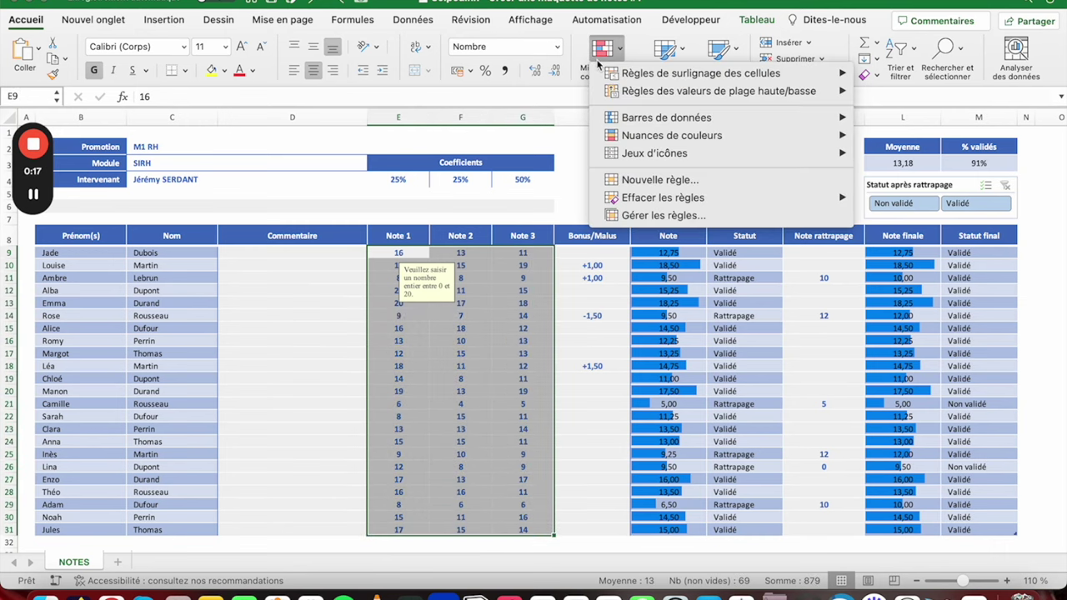
mouse_move(700, 73)
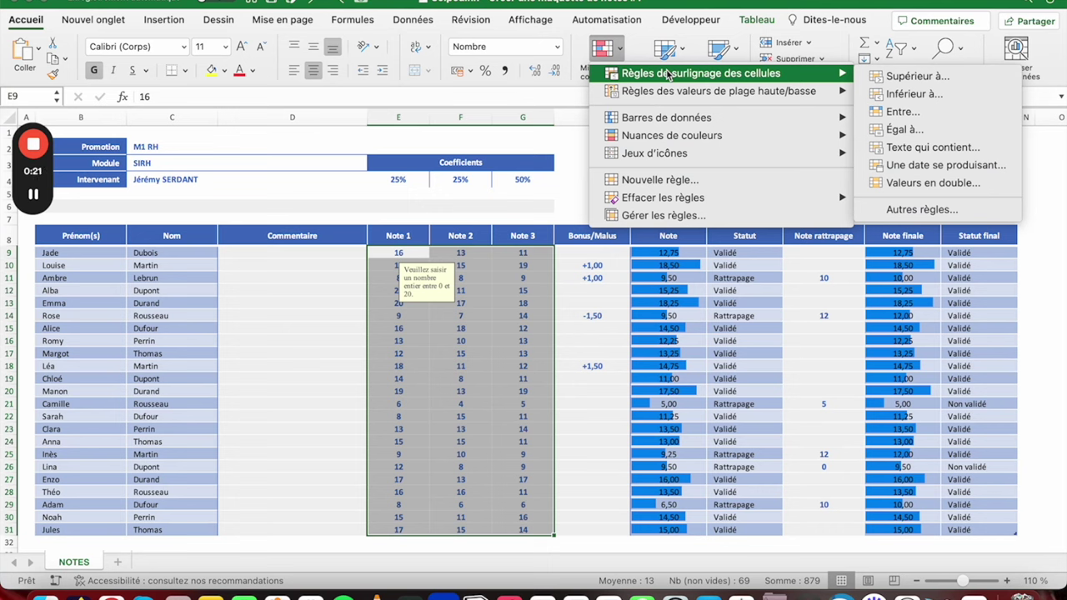
left_click(914, 95)
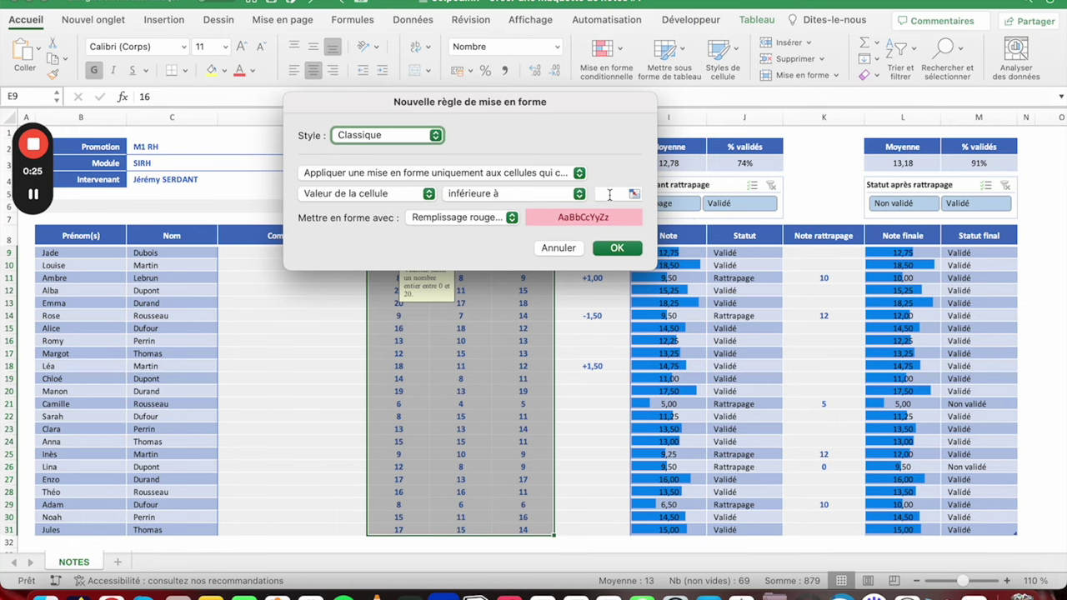
Step: Set the below-threshold value to 10 with a custom red cell fill
left_click(609, 195)
type("10")
left_click(510, 218)
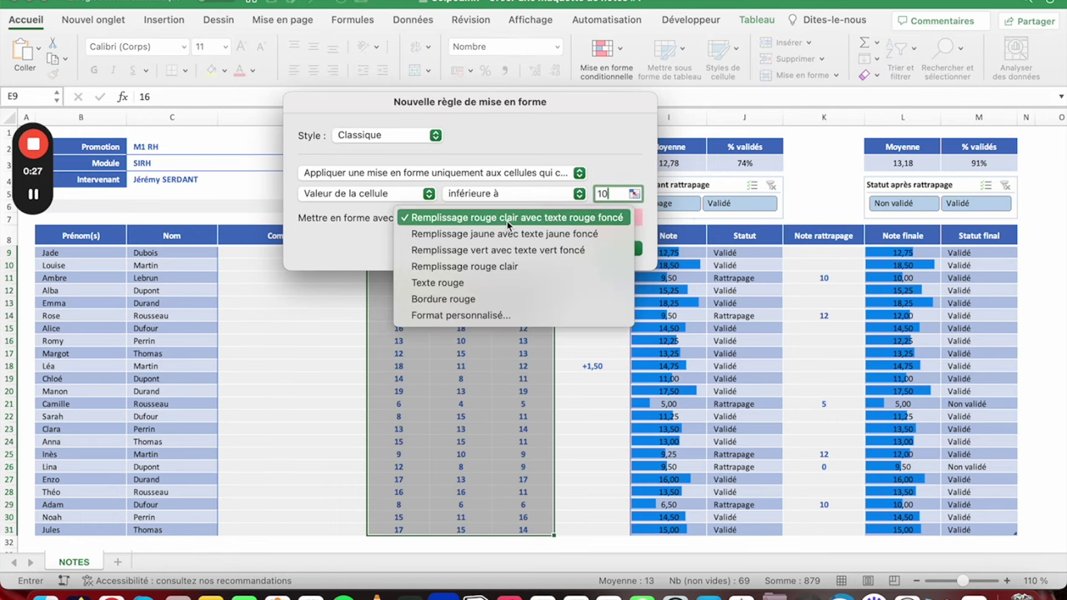
left_click(467, 318)
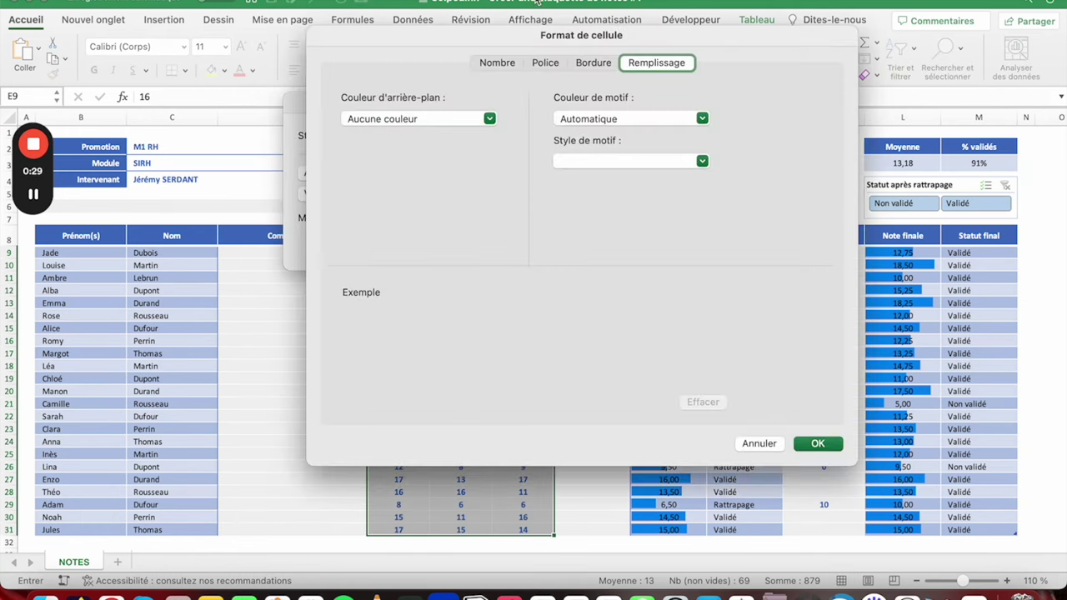
left_click(449, 119)
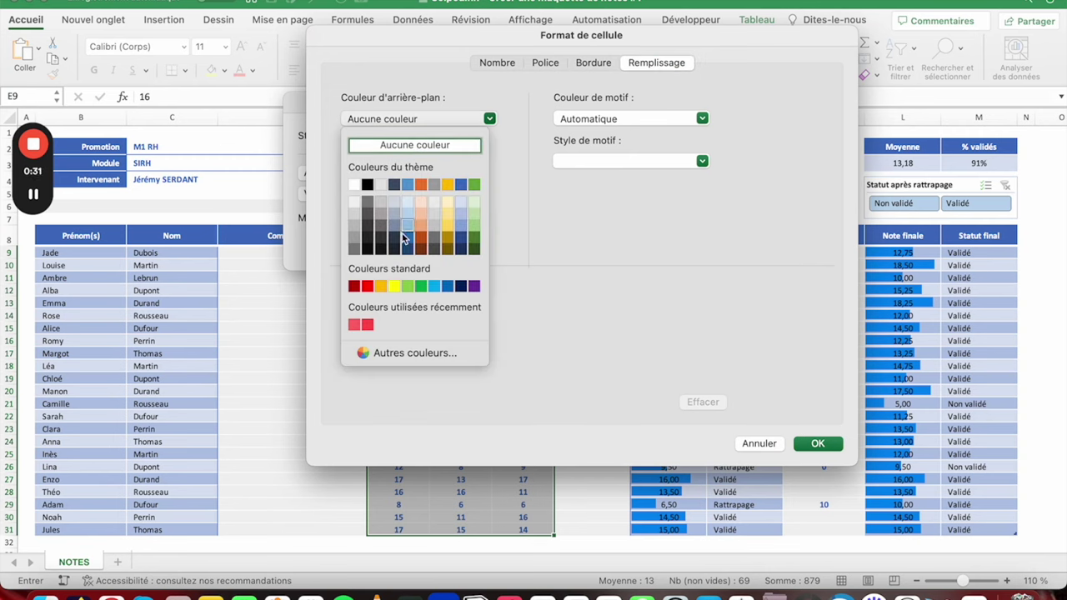
left_click(358, 326)
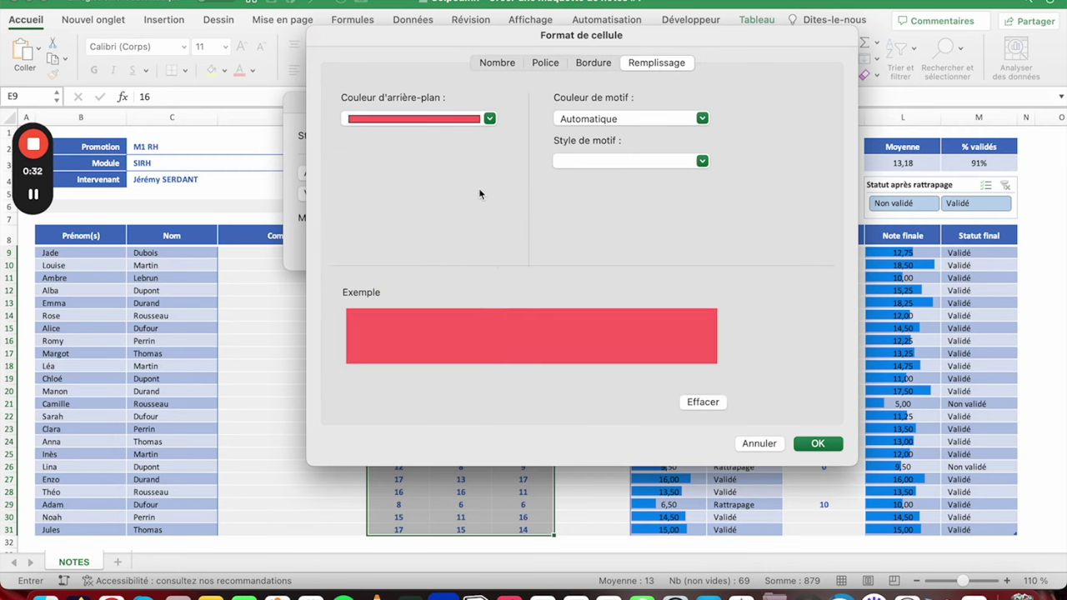
Step: Make the highlighted text bold dark red and apply the below-10 rule
left_click(547, 64)
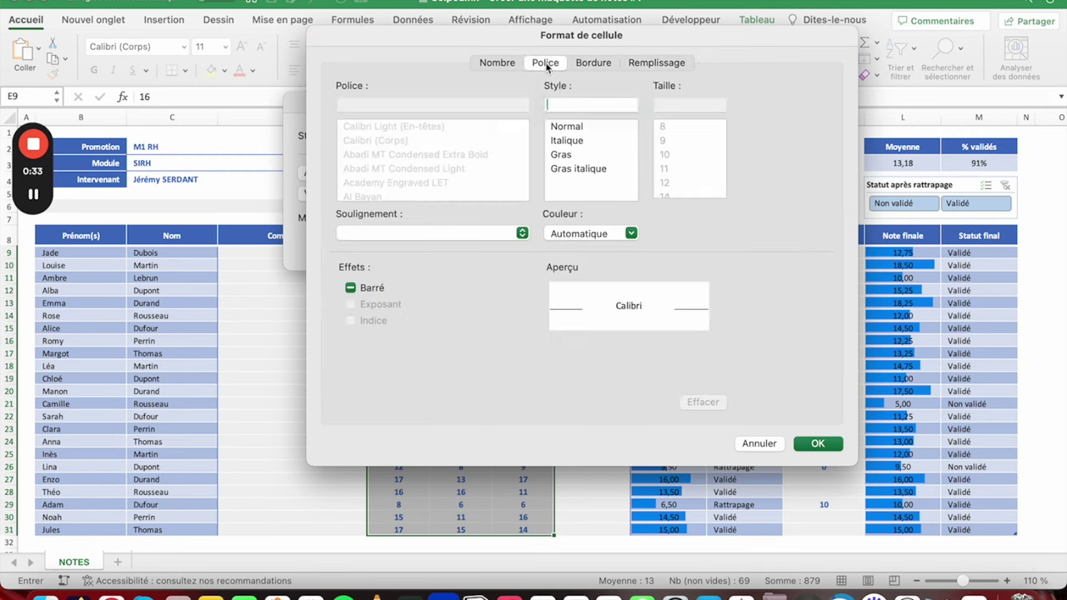
left_click(575, 155)
left_click(631, 233)
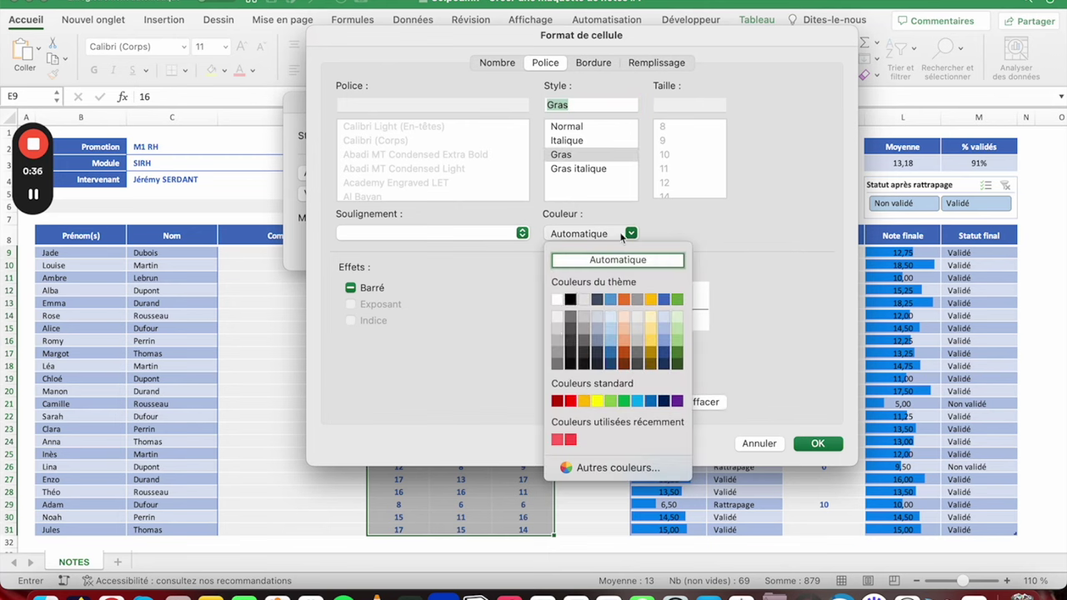
left_click(562, 401)
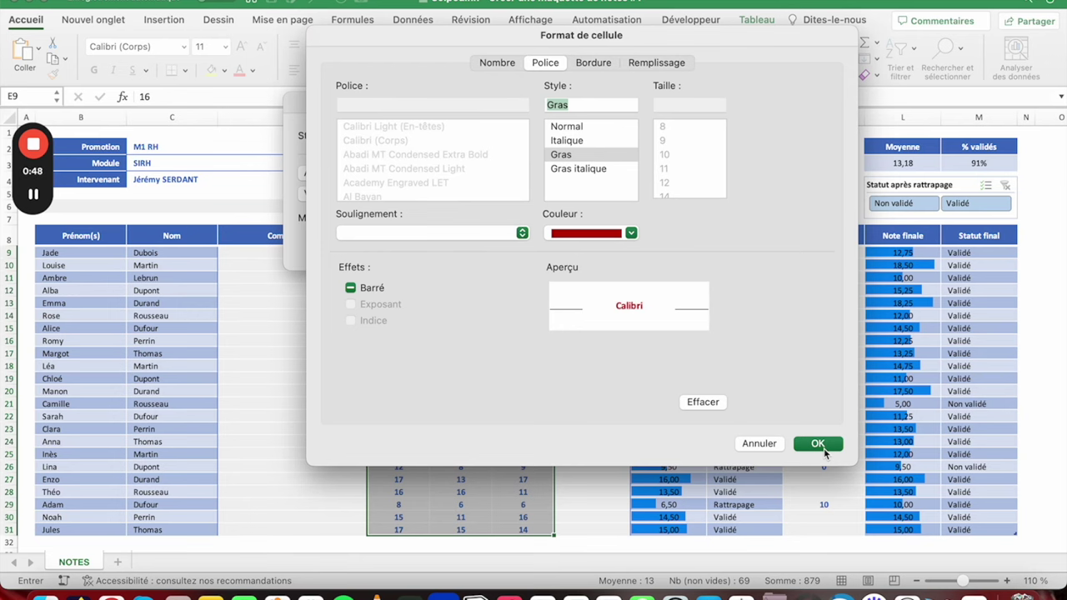
left_click(824, 450)
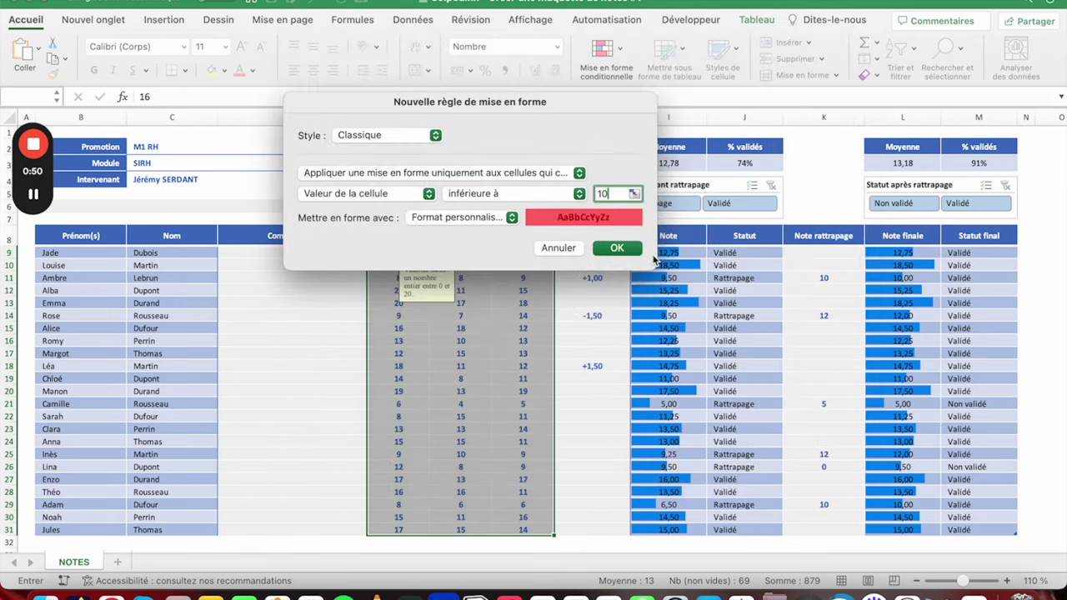
left_click(618, 248)
left_click(479, 342)
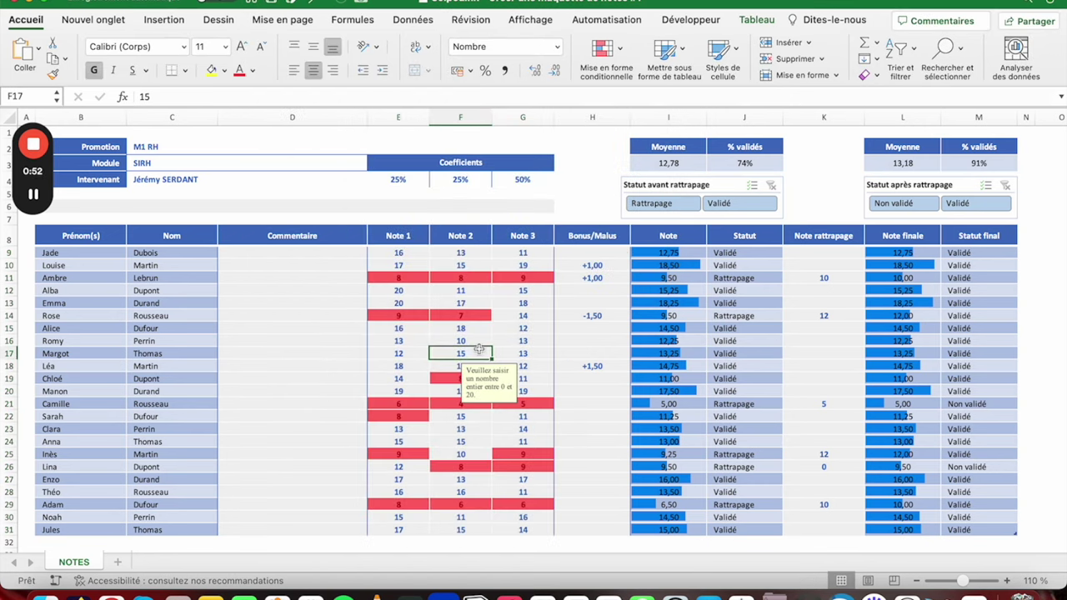
left_click(616, 330)
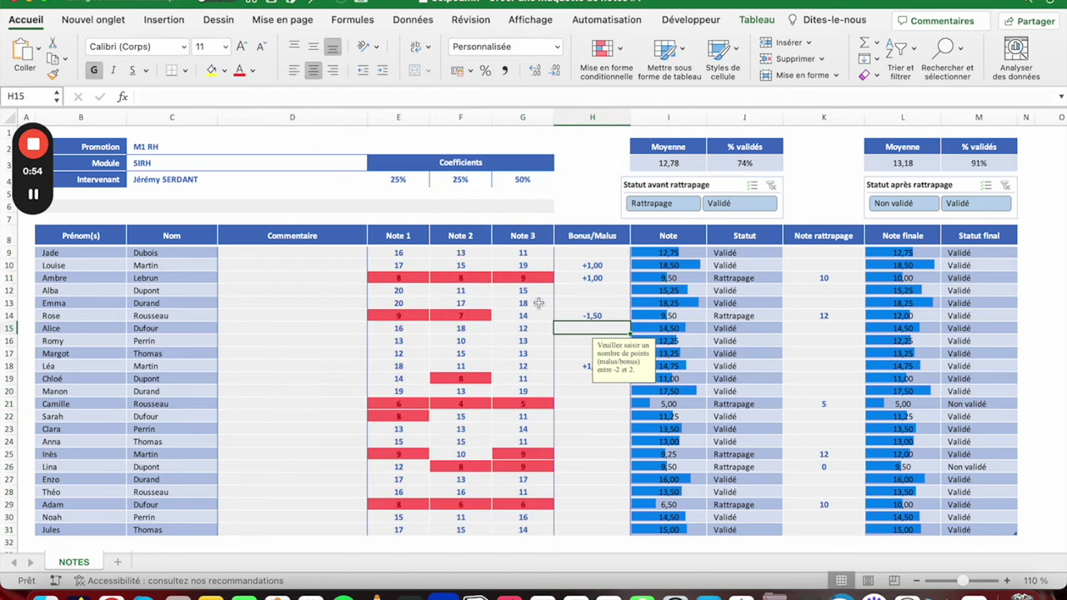
left_click(399, 278)
type("11")
key("Return")
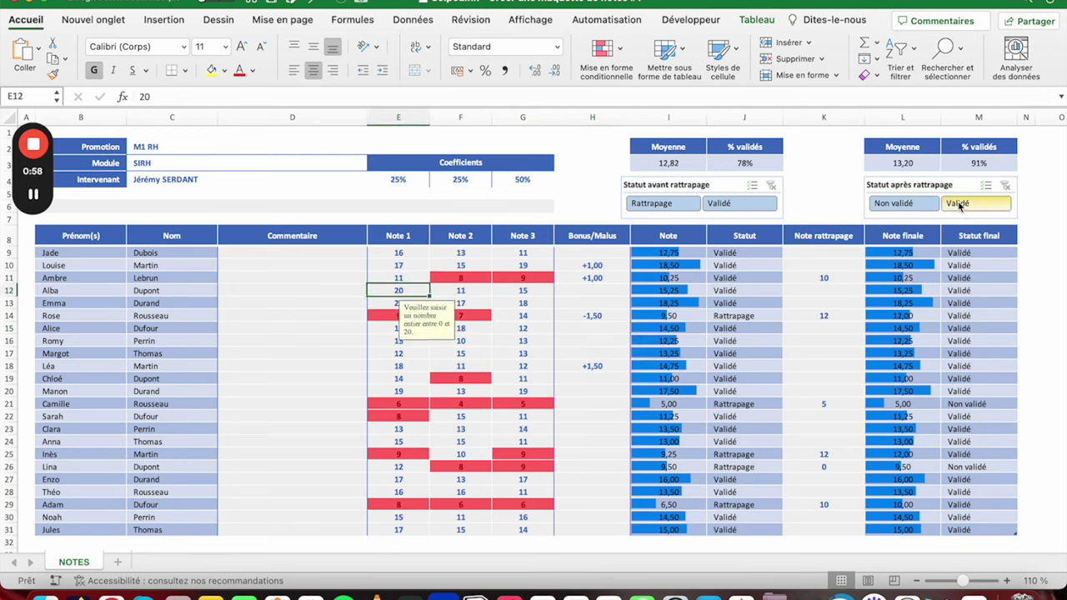
key("ctrl+z")
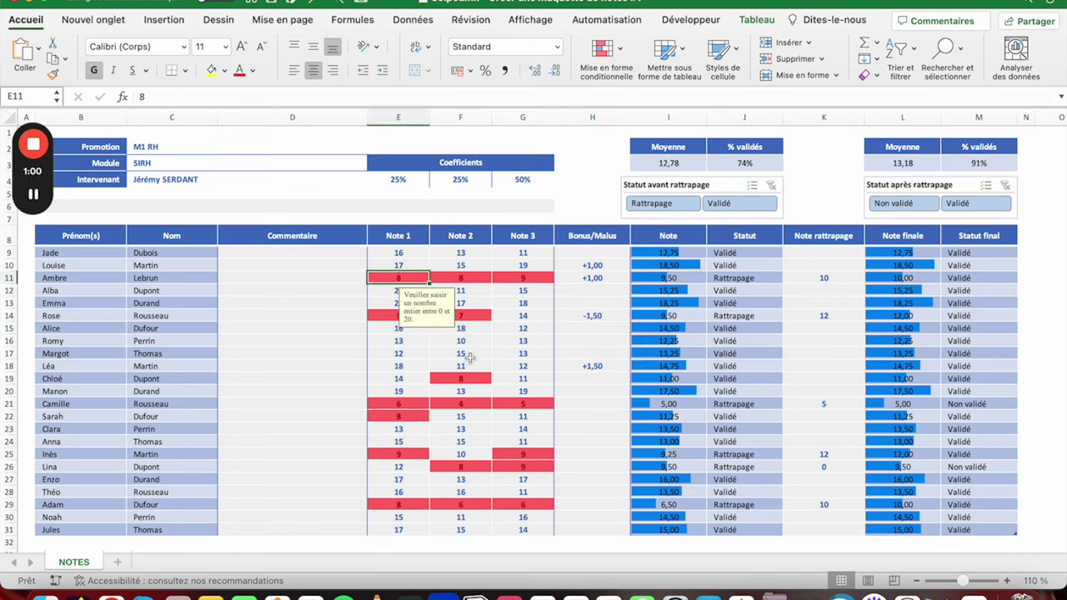
left_click(468, 354)
type("5")
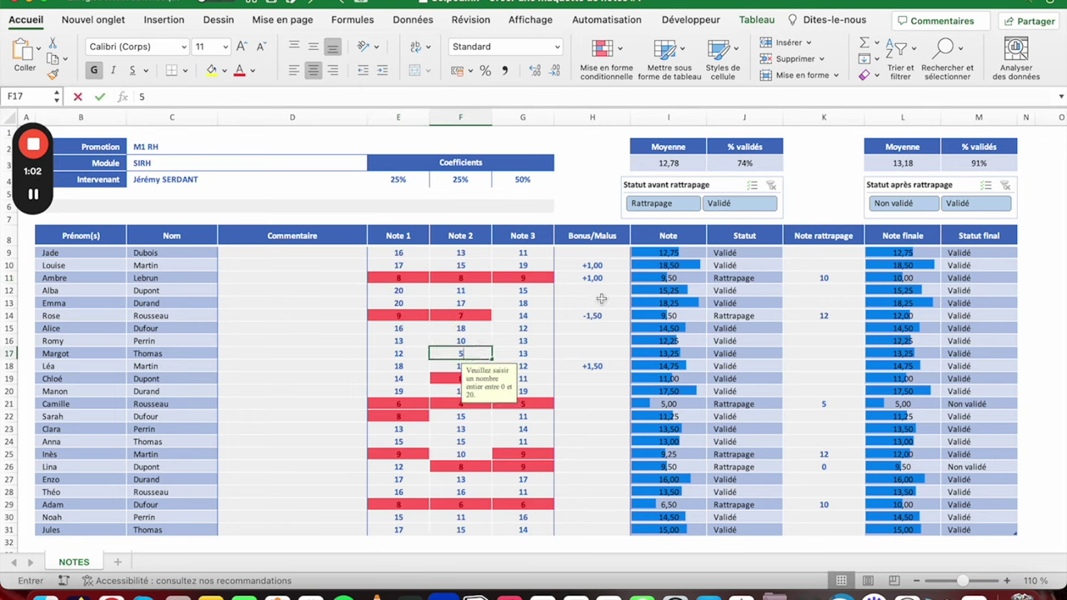
key("Return")
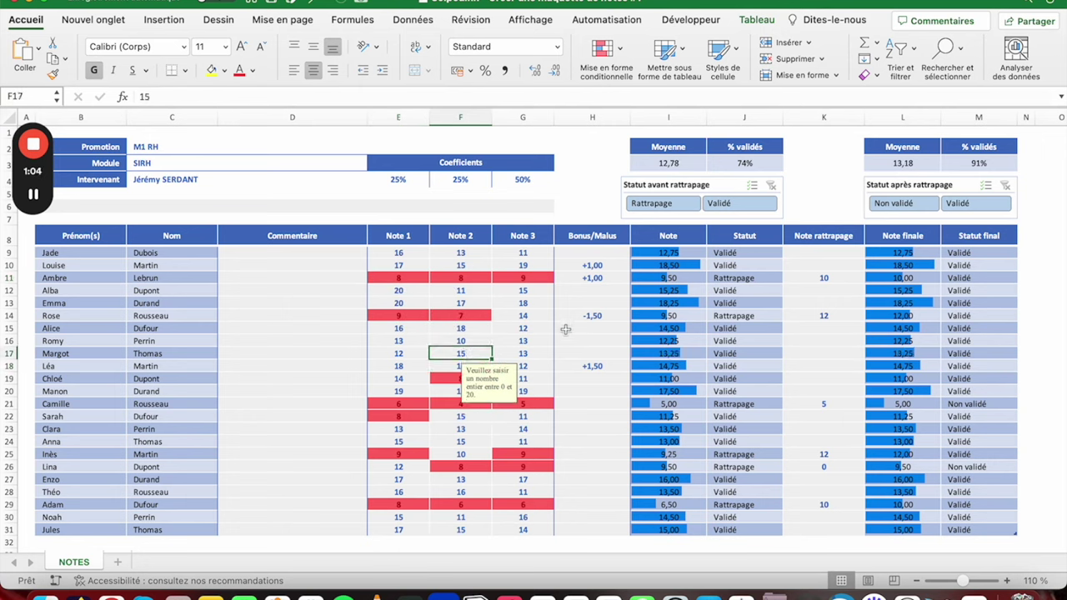
key("ctrl+z")
left_click(402, 253)
left_click_drag(402, 253, 522, 291)
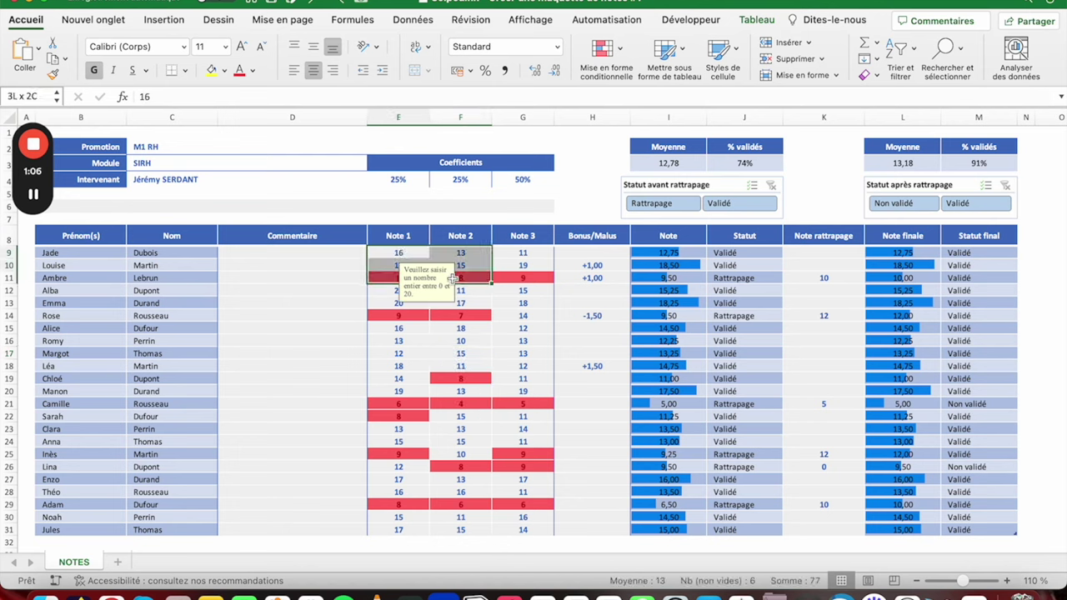
left_click_drag(592, 248, 587, 527)
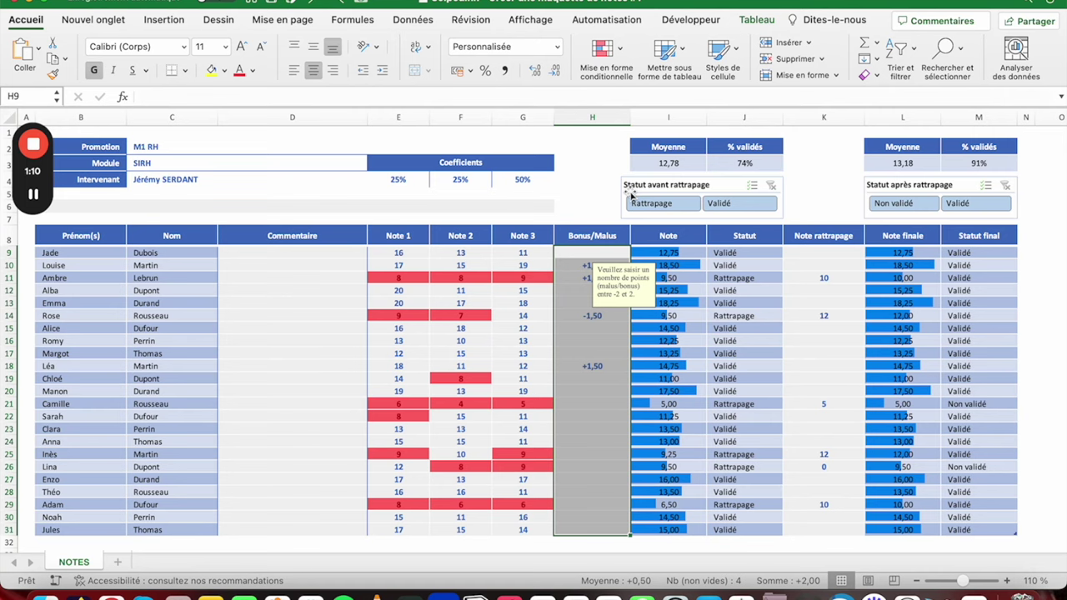
left_click(606, 50)
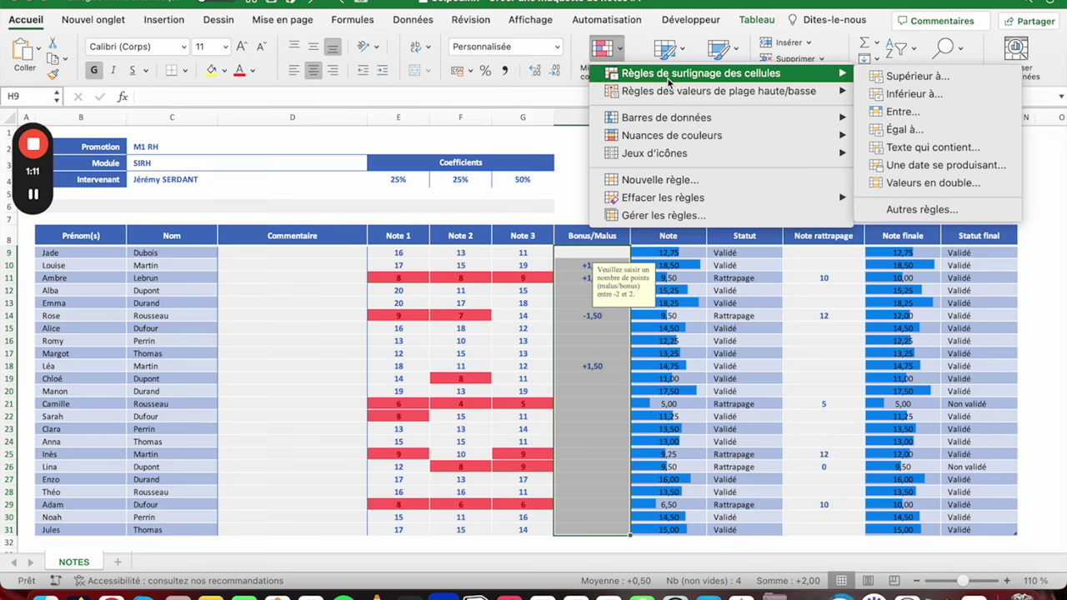
Step: Start a below-0 highlight rule for Bonus/Malus with a custom red fill
left_click(925, 94)
left_click(610, 194)
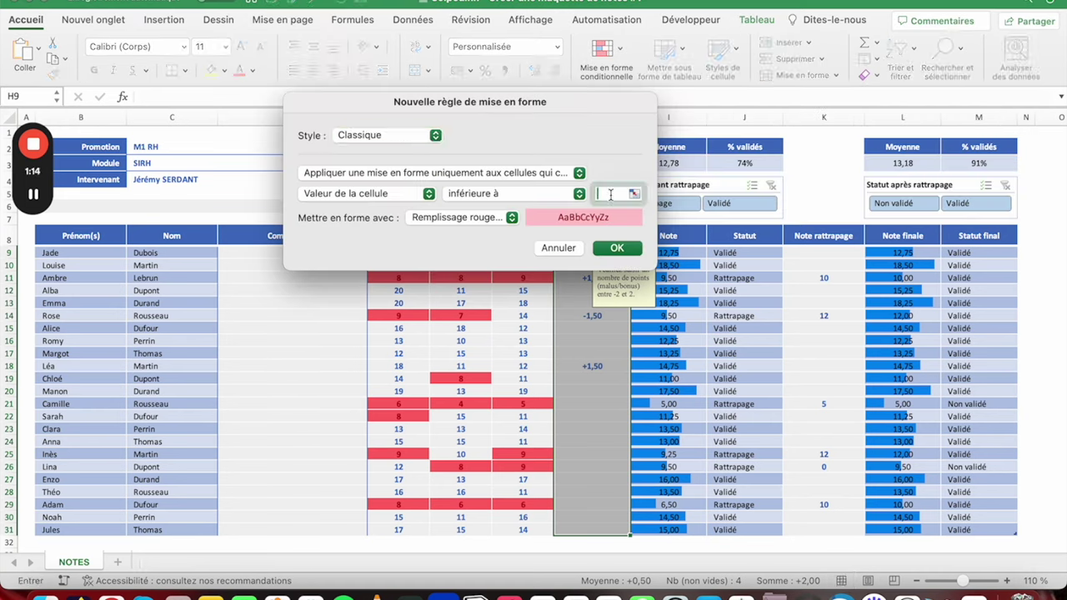
type("0")
left_click(455, 218)
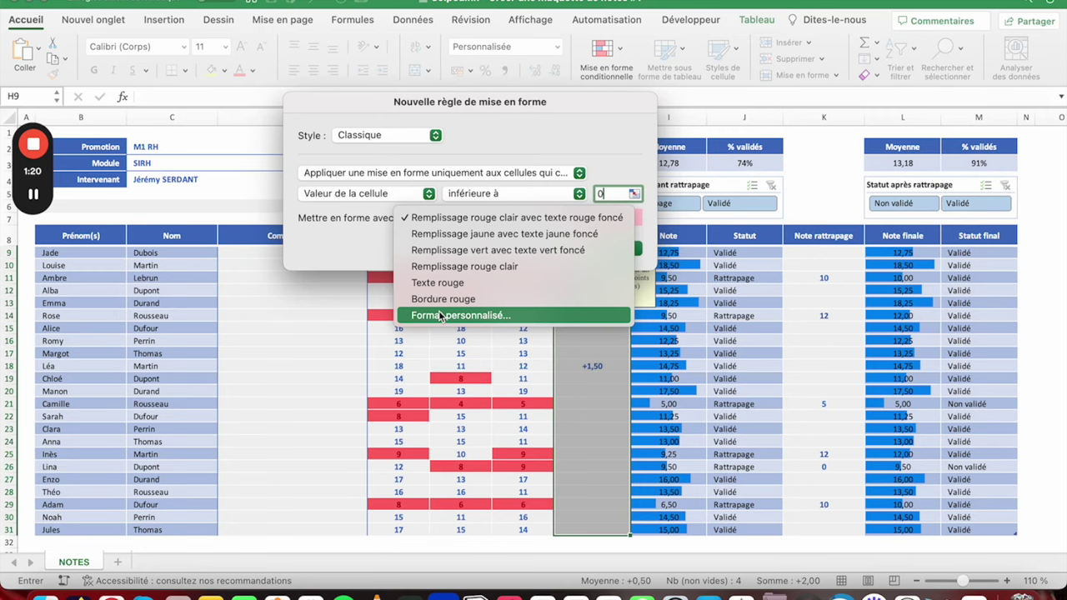
left_click(441, 316)
left_click(657, 64)
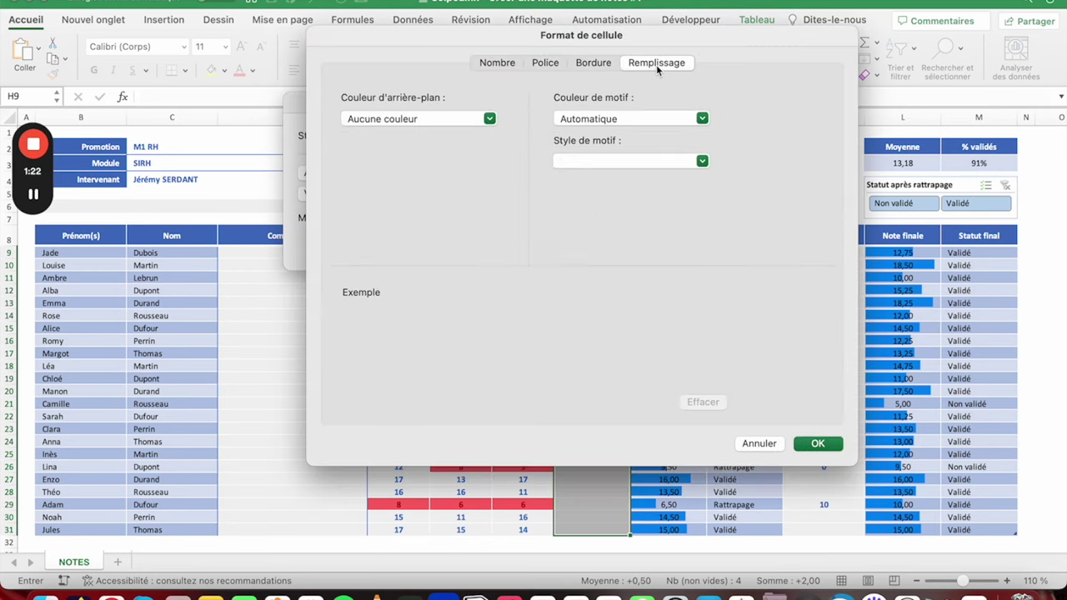
left_click(434, 120)
left_click(357, 322)
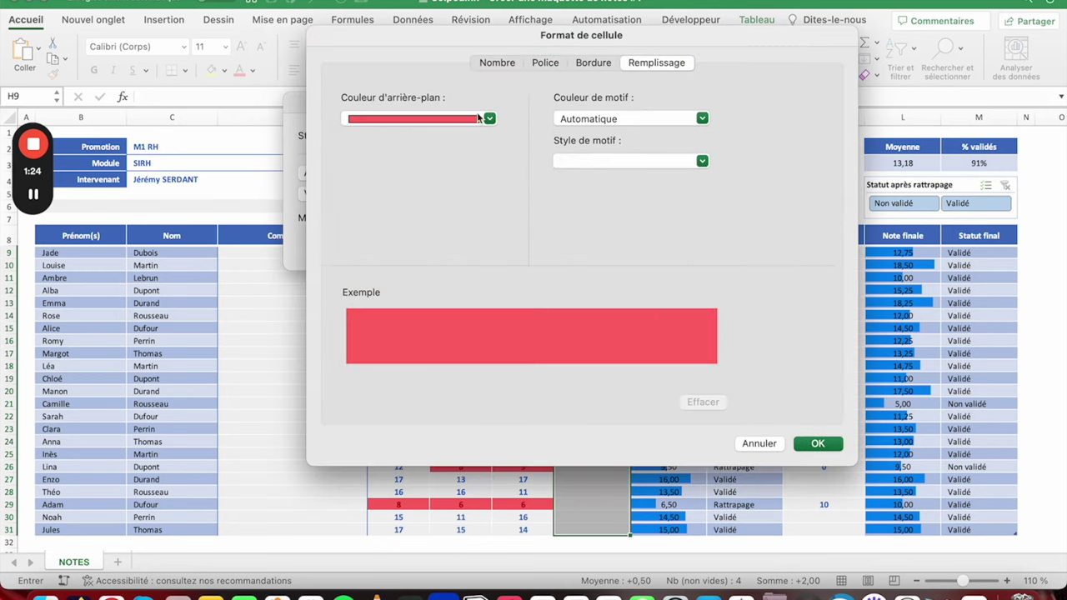
Step: Make the highlighted text bold red and apply the below-zero rule
left_click(545, 64)
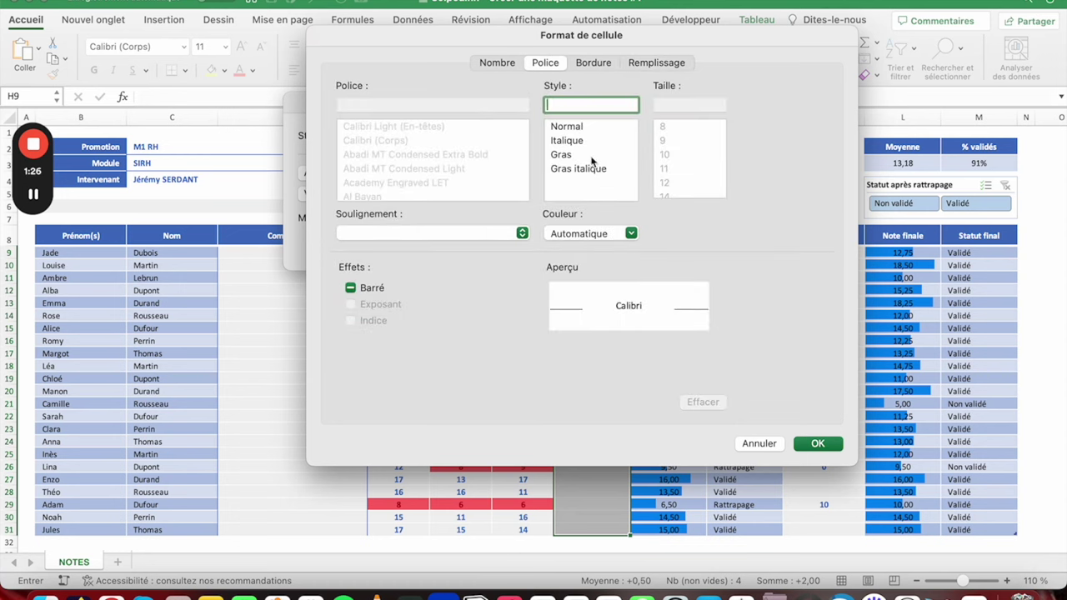
left_click(561, 154)
left_click(631, 233)
left_click(737, 431)
left_click(818, 443)
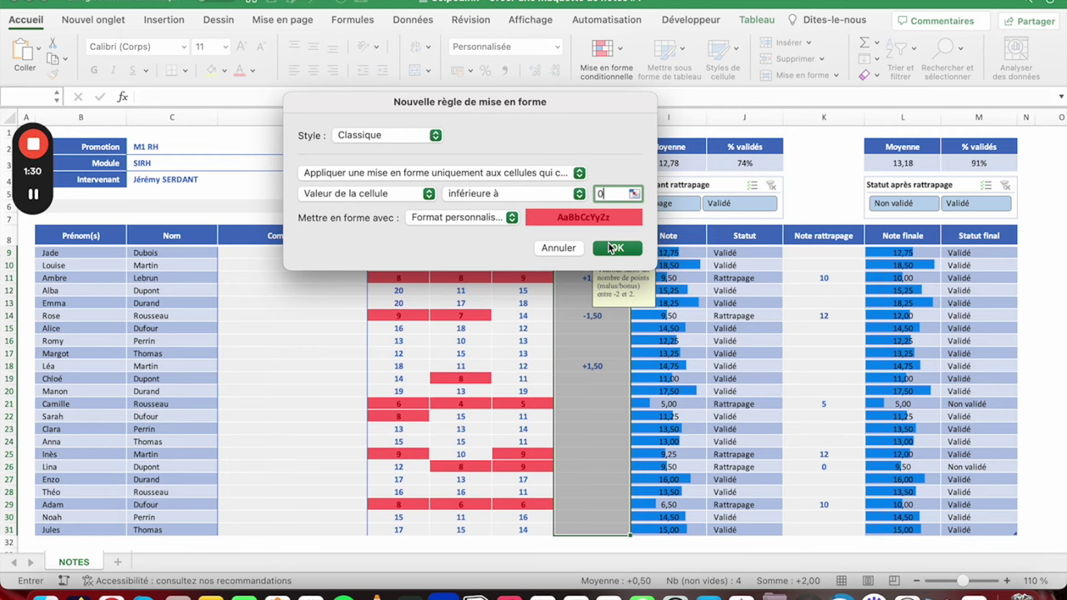
left_click(614, 248)
Step: Test the rule by typing -1 in H12, then cancel the entry
left_click(513, 303)
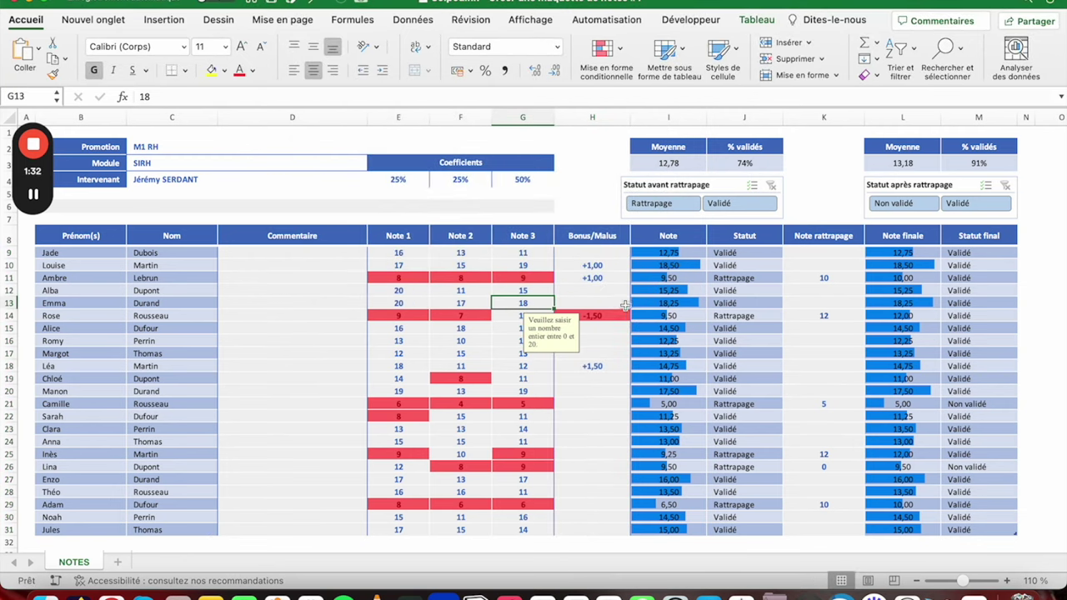
left_click(588, 292)
type("-1")
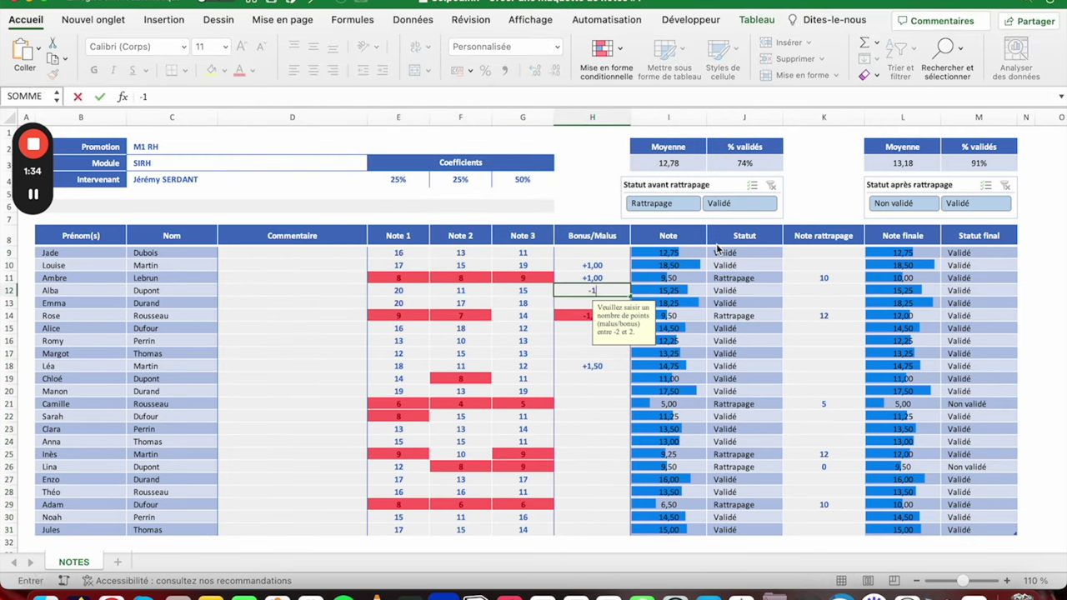
key("Escape")
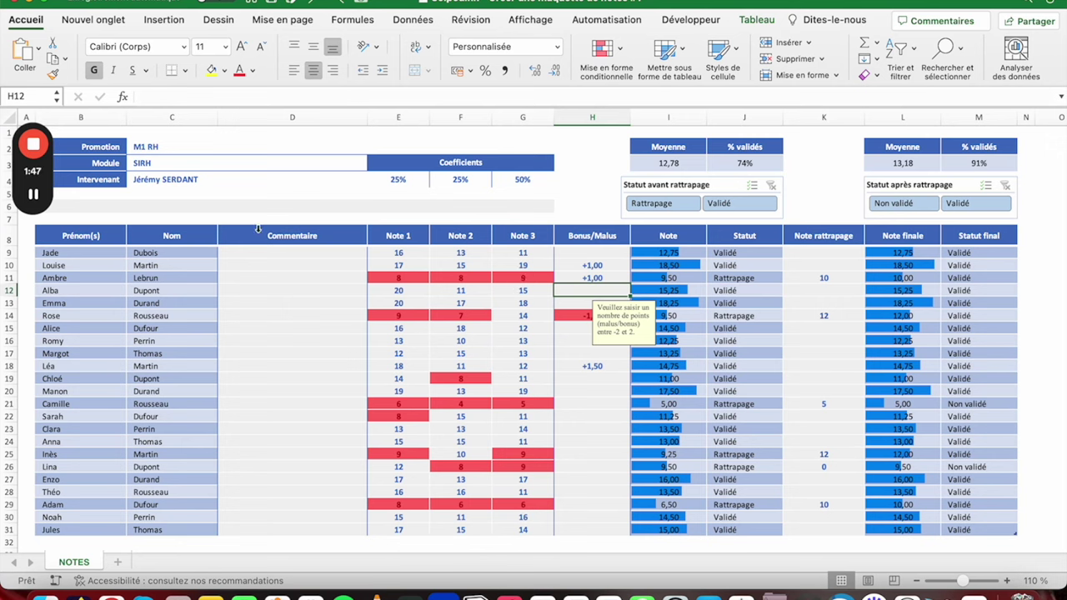
Step: Inspect the Statut formulas in J10 and J11, then select the whole grade table B9:M31
left_click_drag(84, 253, 201, 258)
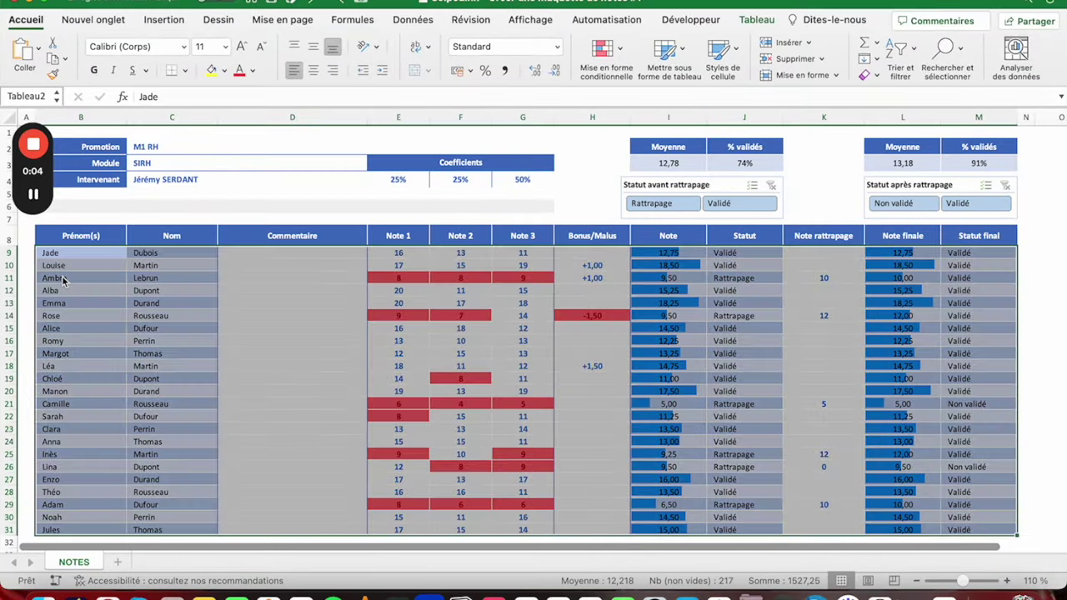
left_click(84, 277)
left_click_drag(84, 276, 956, 278)
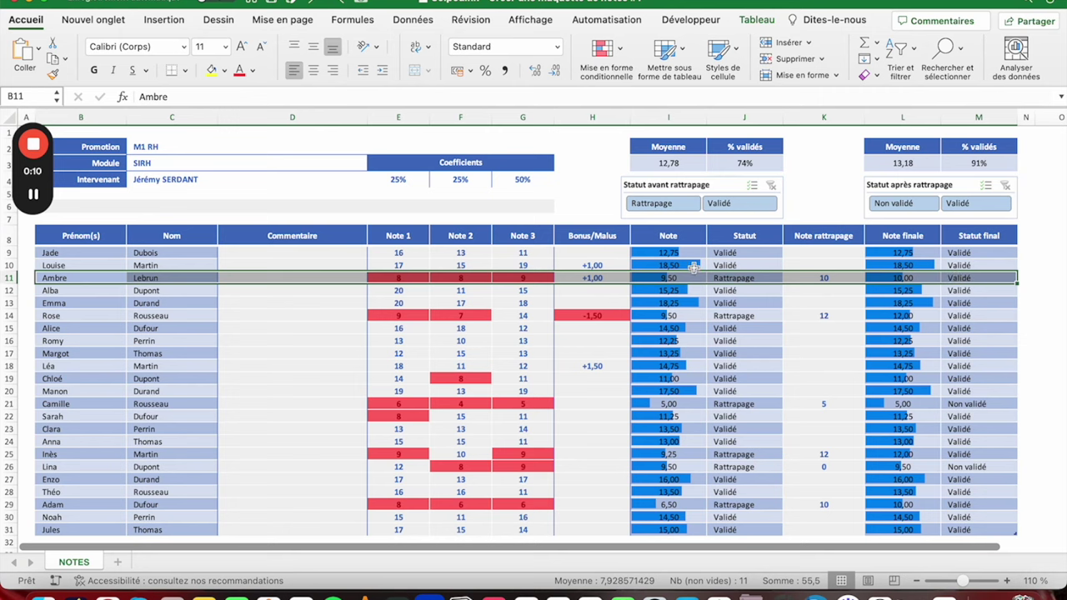
left_click(744, 278)
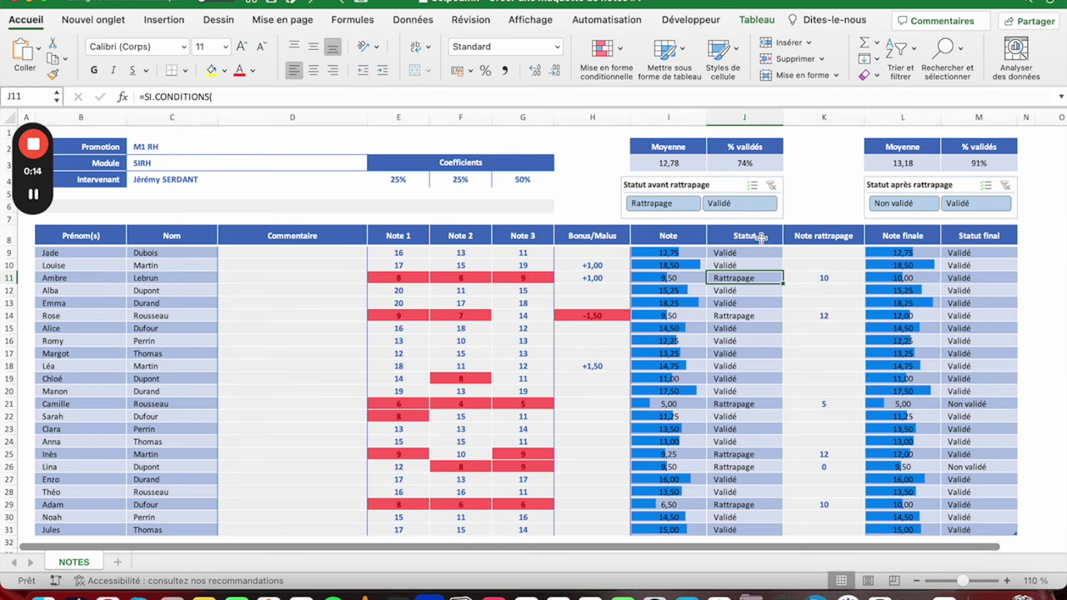
left_click(744, 265)
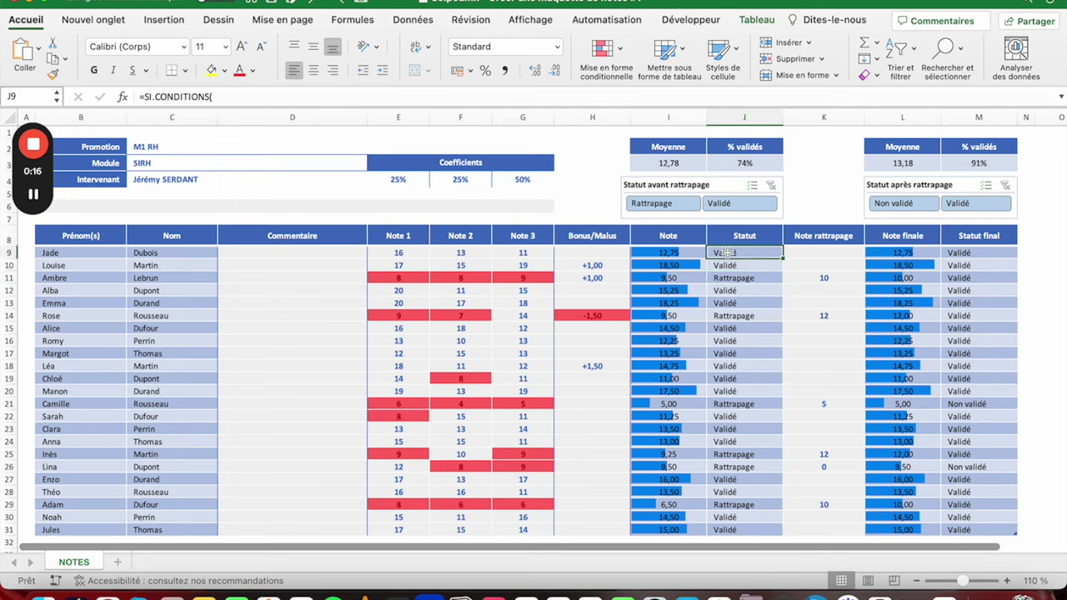
mouse_move(71, 253)
left_mouse_down()
mouse_move(482, 402)
mouse_move(1015, 530)
left_mouse_up()
left_click(623, 53)
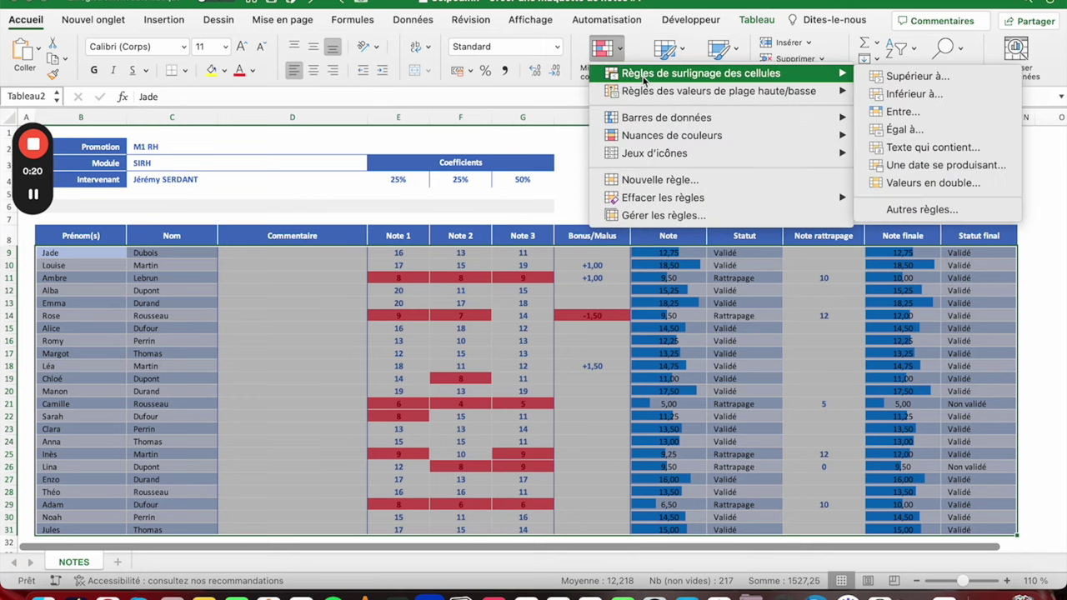
Step: Start a new Classic-style rule using 'Utiliser une formule…' for the table
left_click(671, 178)
left_click(532, 131)
left_click(507, 196)
left_click(503, 169)
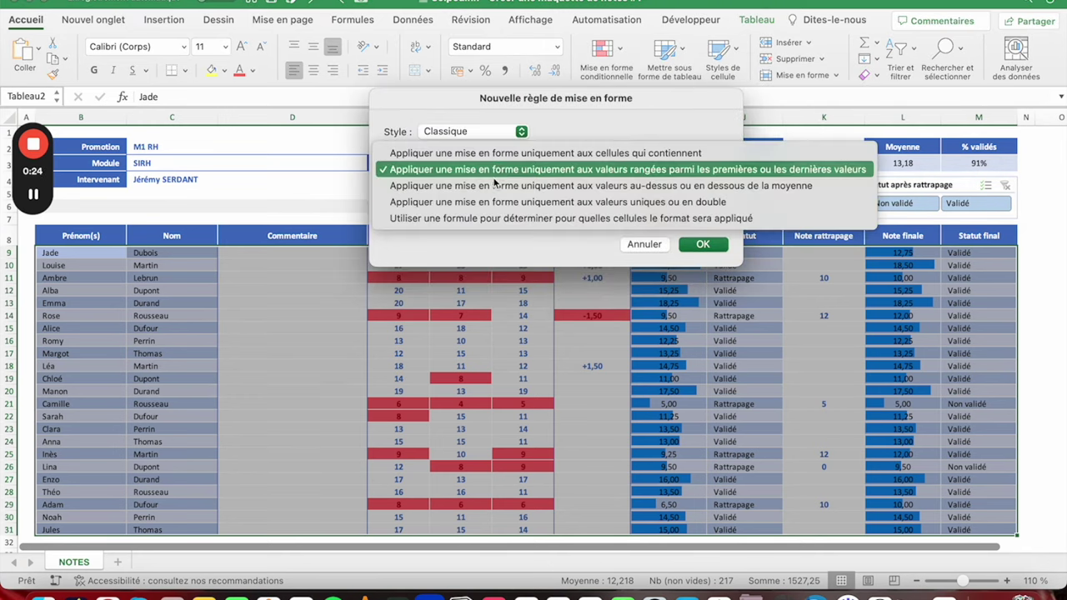
left_click(479, 218)
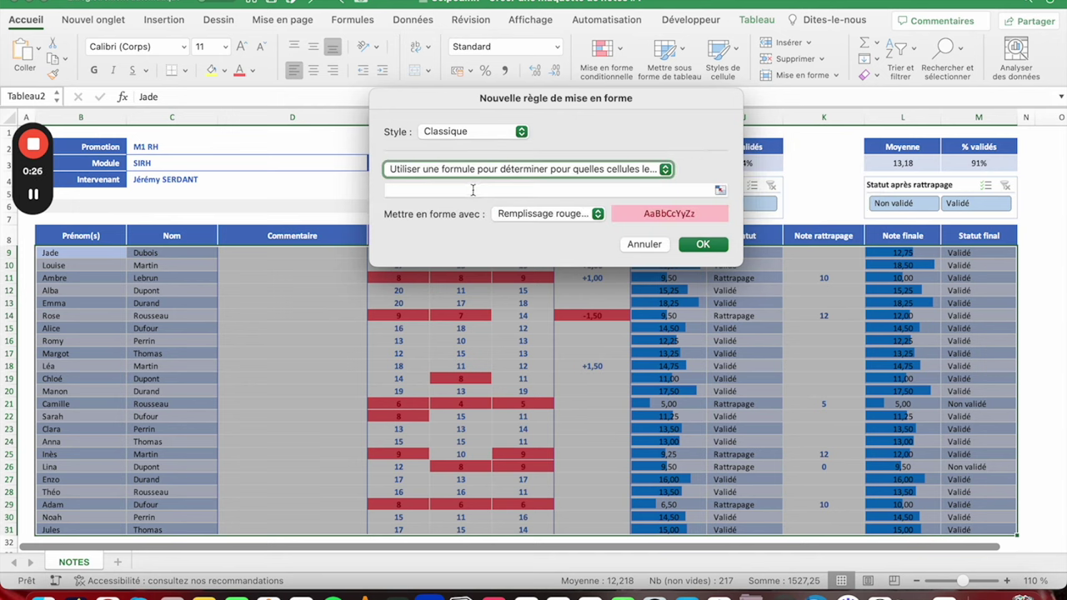
left_click(472, 190)
Step: Give the rule a custom format with bright red top and bottom borders
left_click(562, 215)
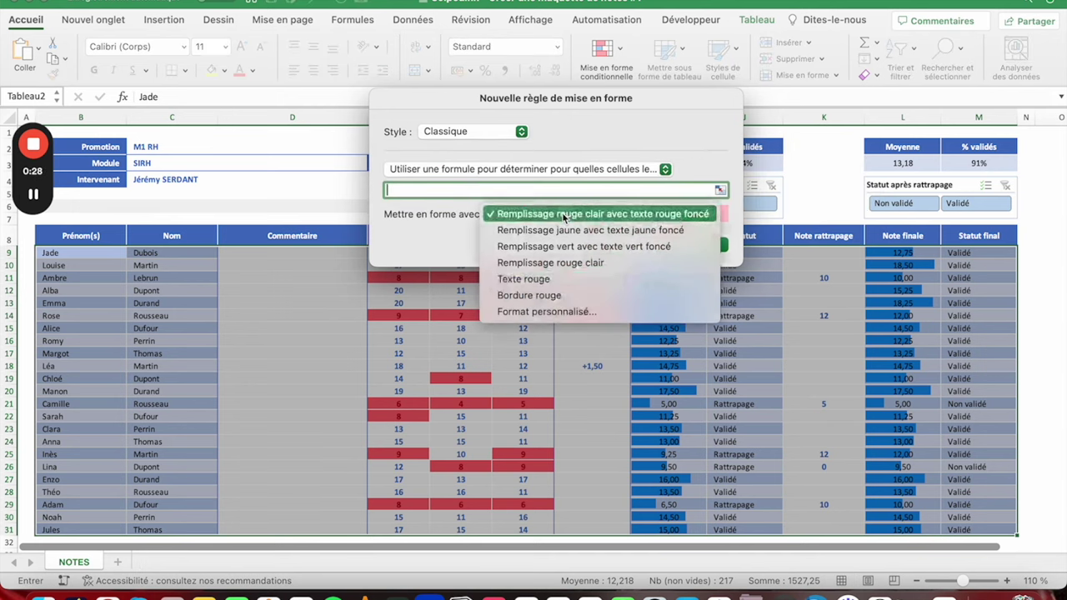
left_click(550, 312)
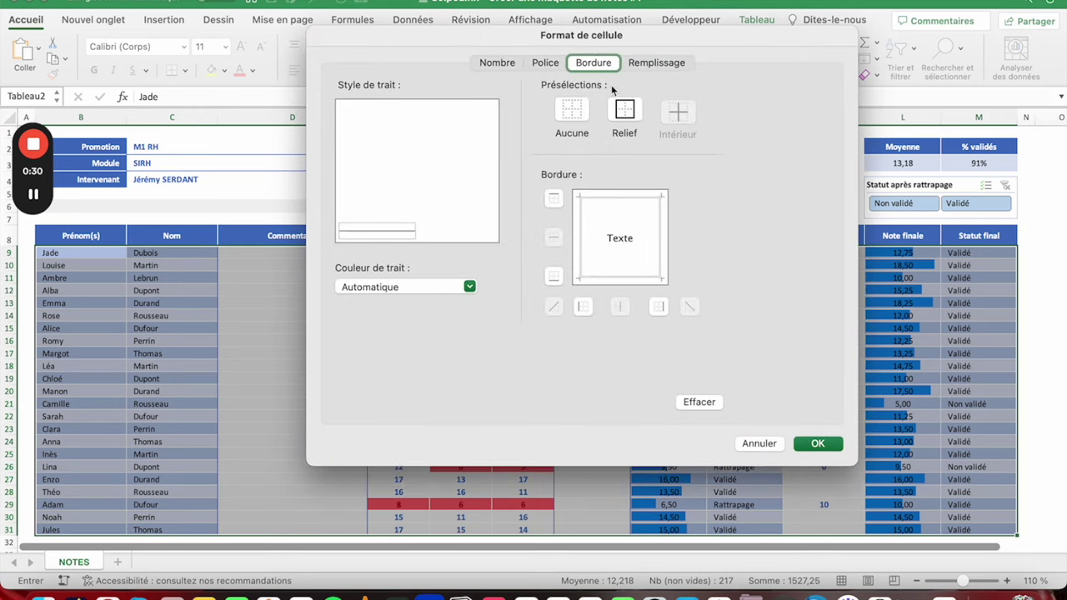
left_click(441, 288)
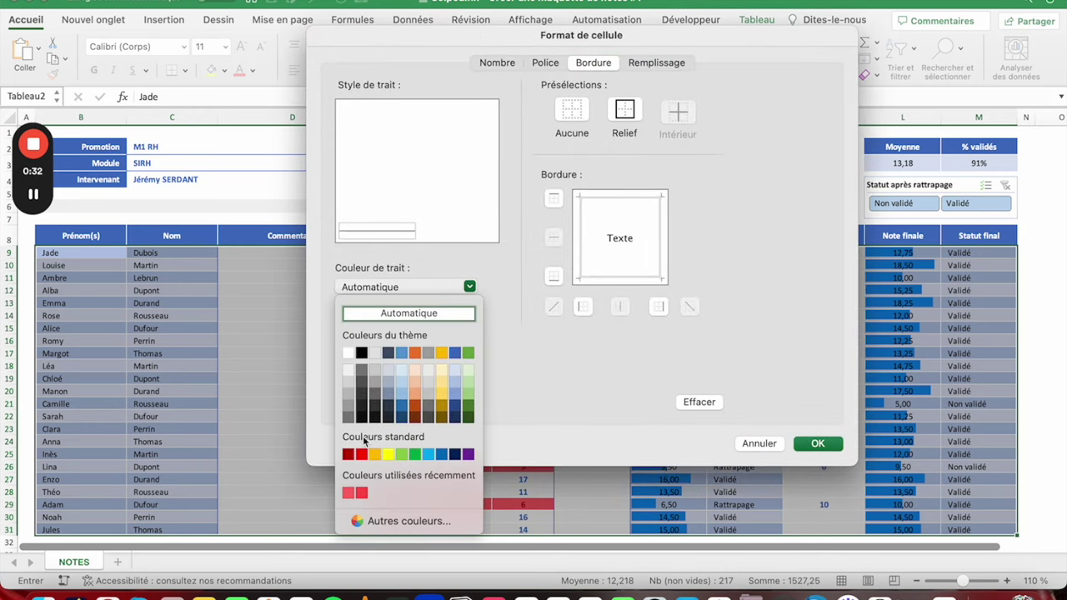
left_click(348, 455)
left_click(450, 286)
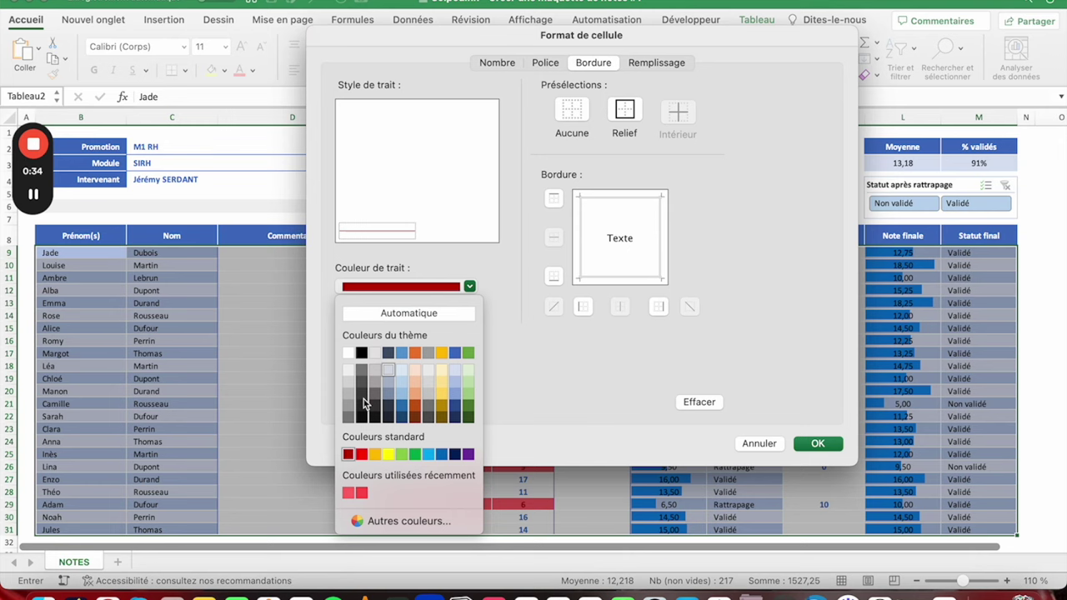
left_click(361, 454)
left_click(555, 200)
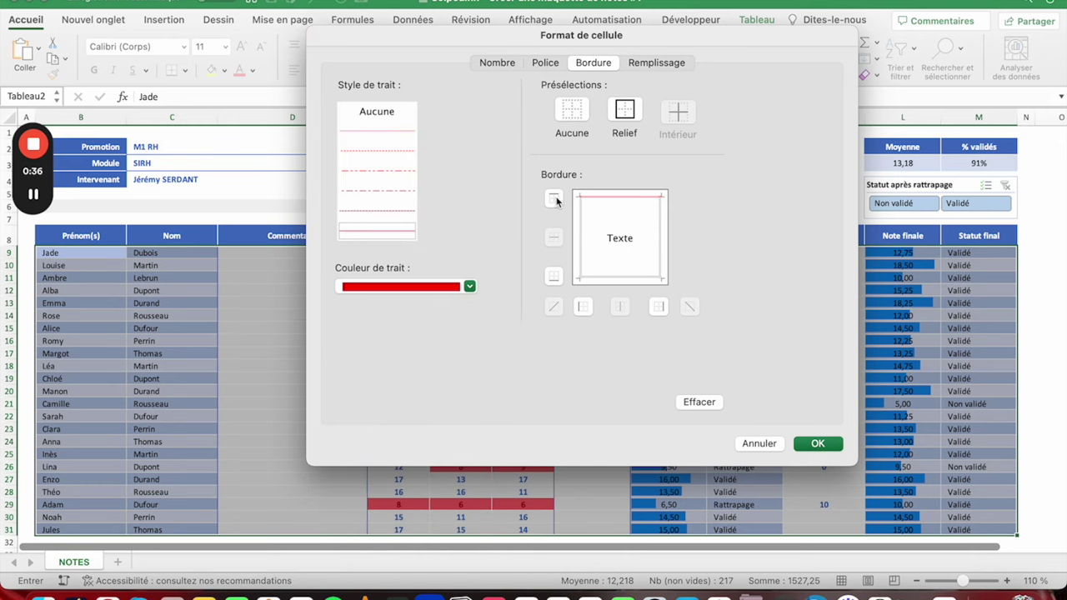
left_click(555, 276)
left_click(817, 444)
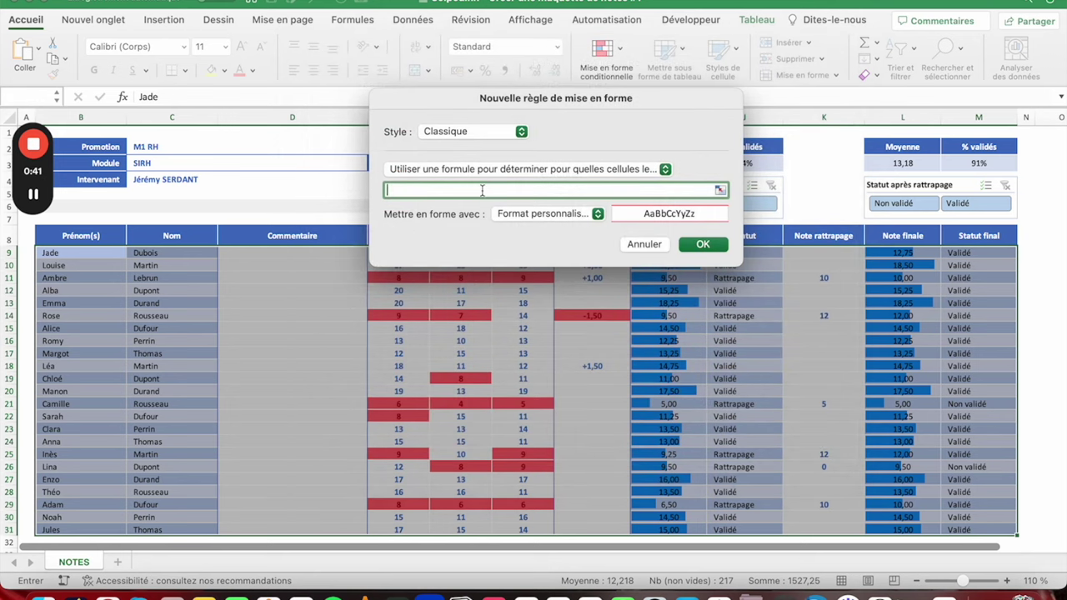
Step: Enter the formula =$J$9="Rattrapage" by referencing cell J9, and confirm the red-border rule
type("=")
left_click_drag(465, 89, 202, 70)
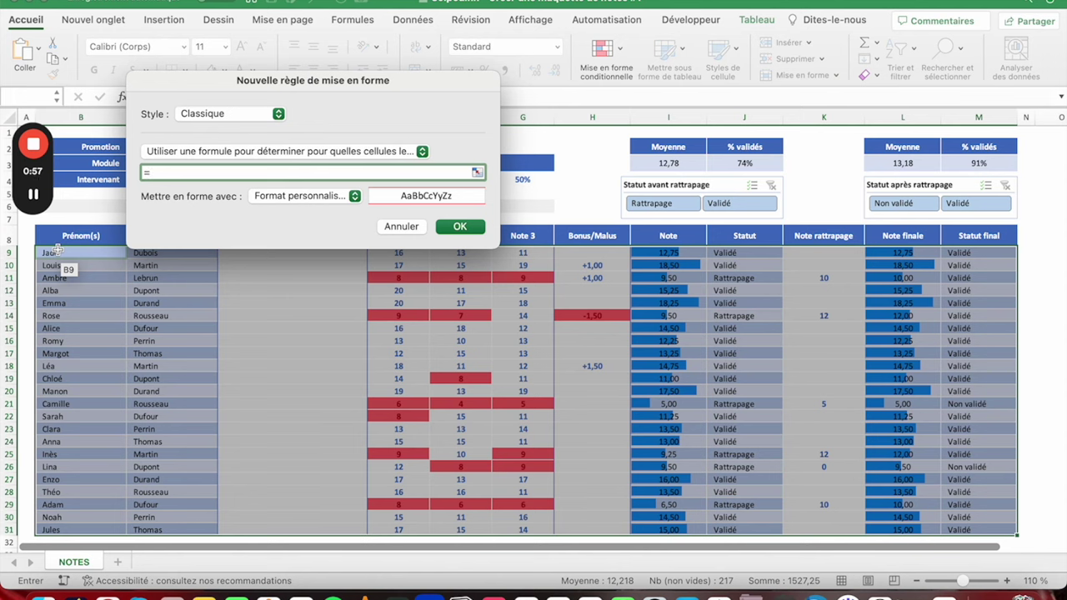
left_click(766, 256)
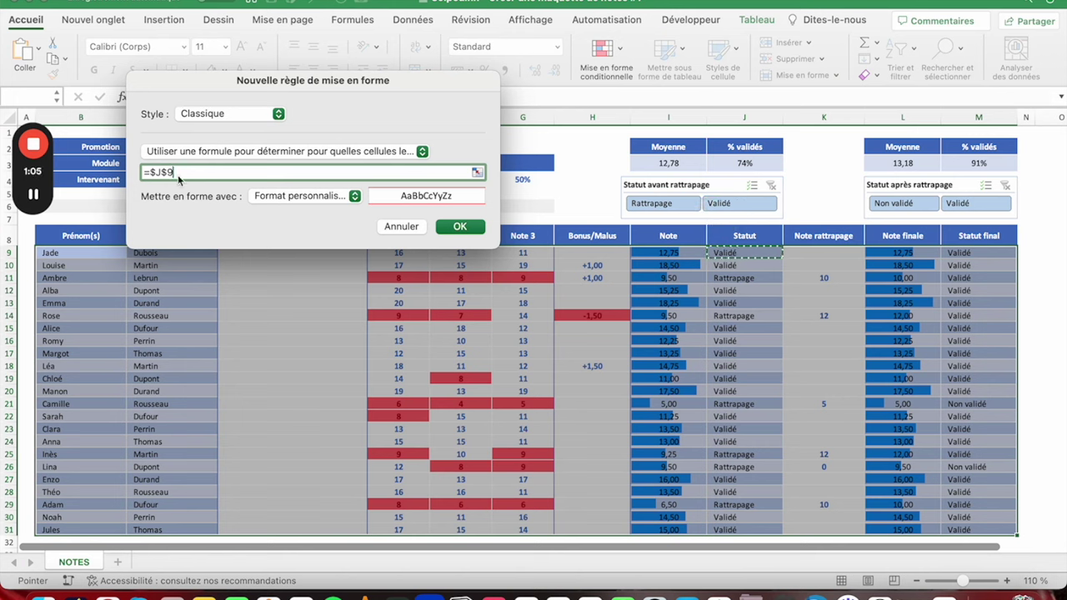
type("=\"Rattrapage")
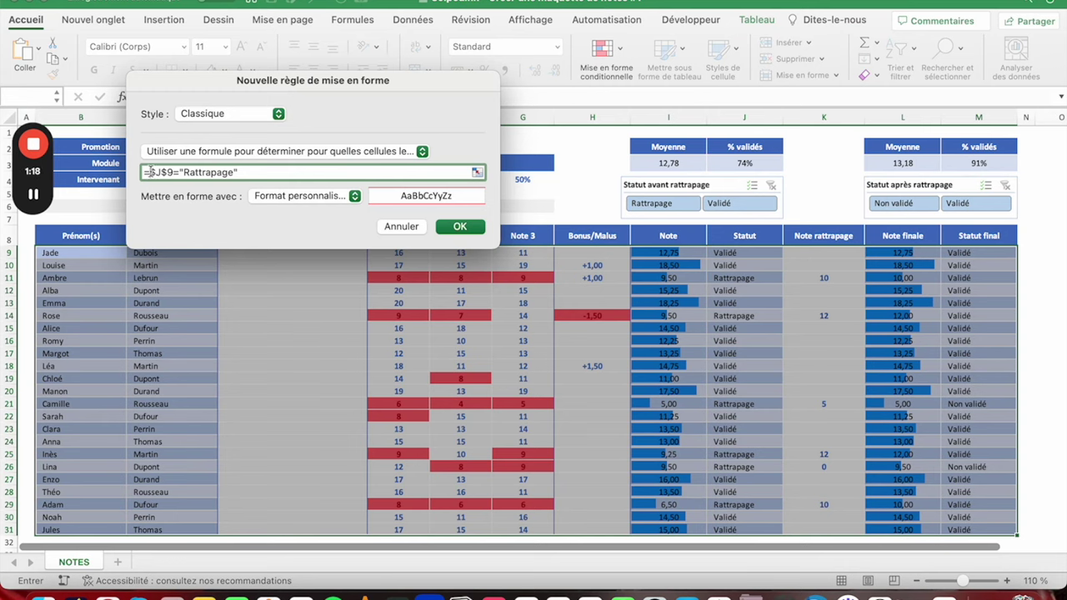
left_click(459, 226)
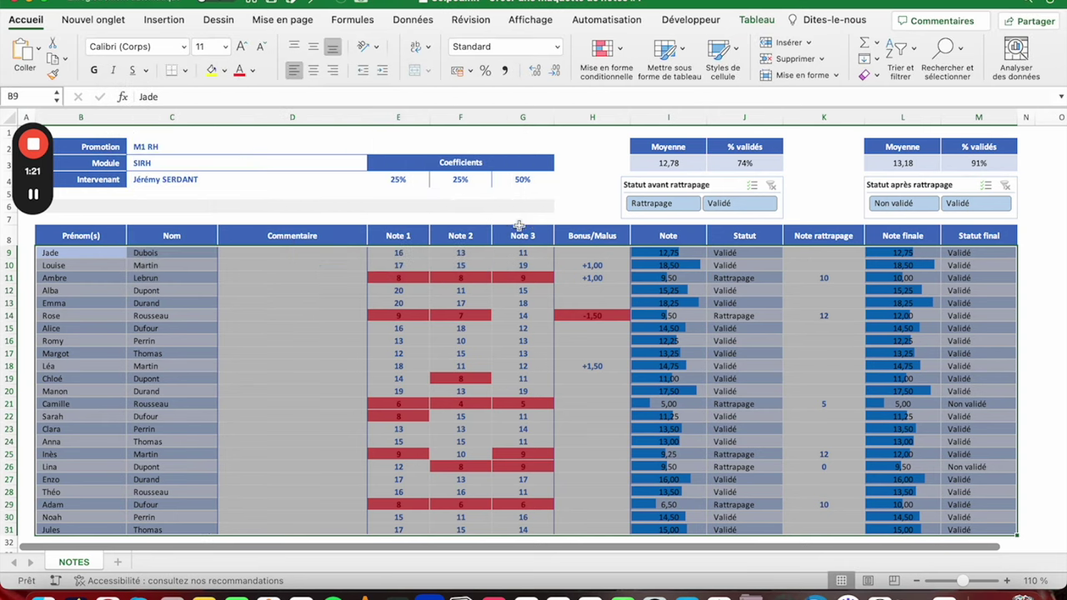
left_click(281, 318)
key("super+b")
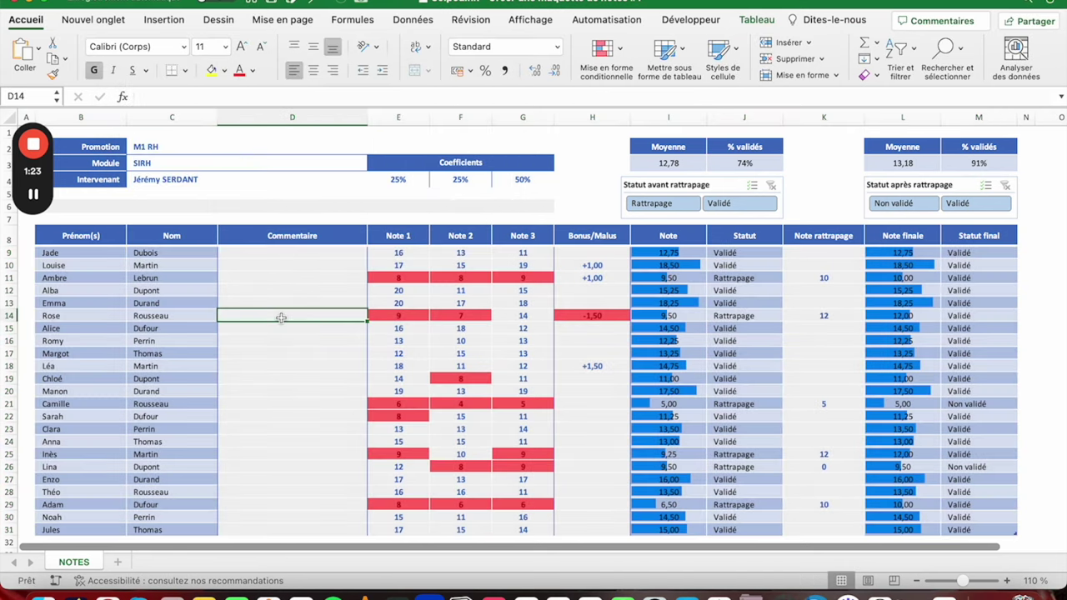
left_click(725, 253)
left_click(84, 251)
key("Right")
key("Right")
left_click(737, 252)
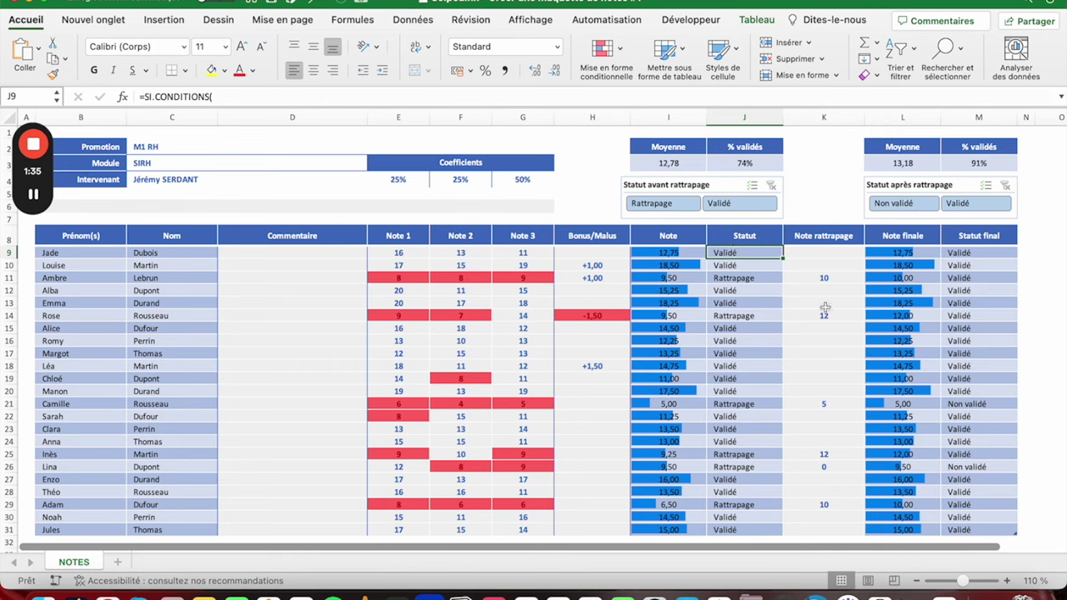
left_click(423, 253)
type("6")
key("Return")
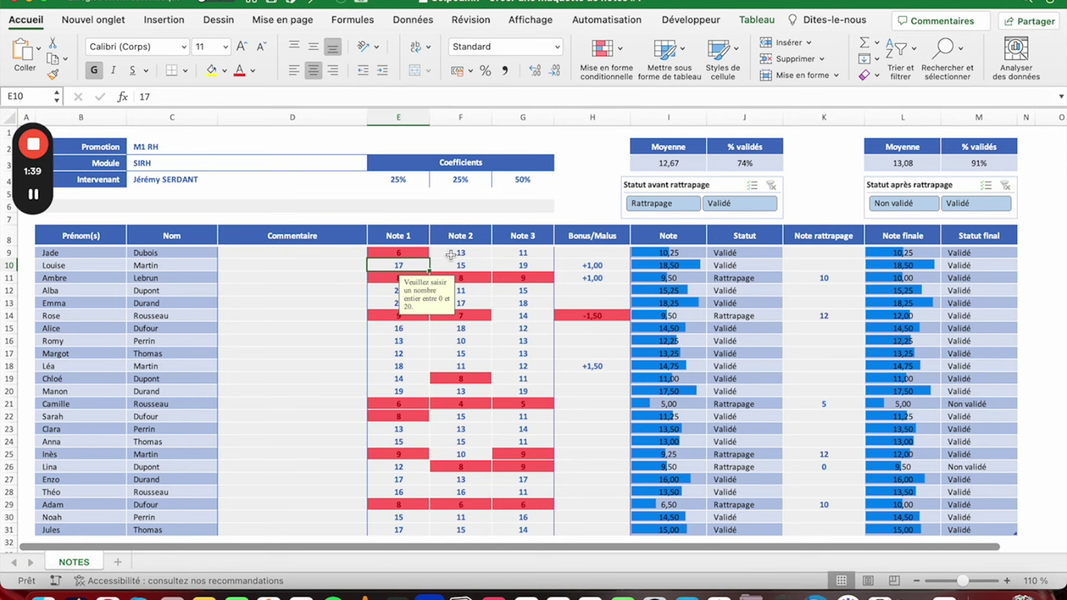
left_click(455, 253)
type("5")
key("Return")
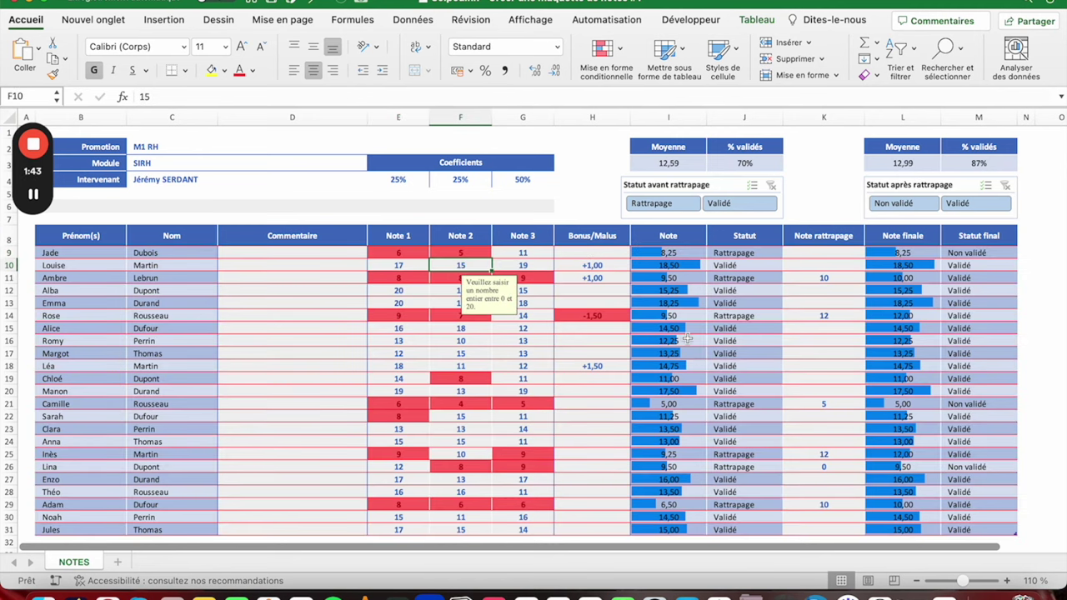
key("ctrl+z")
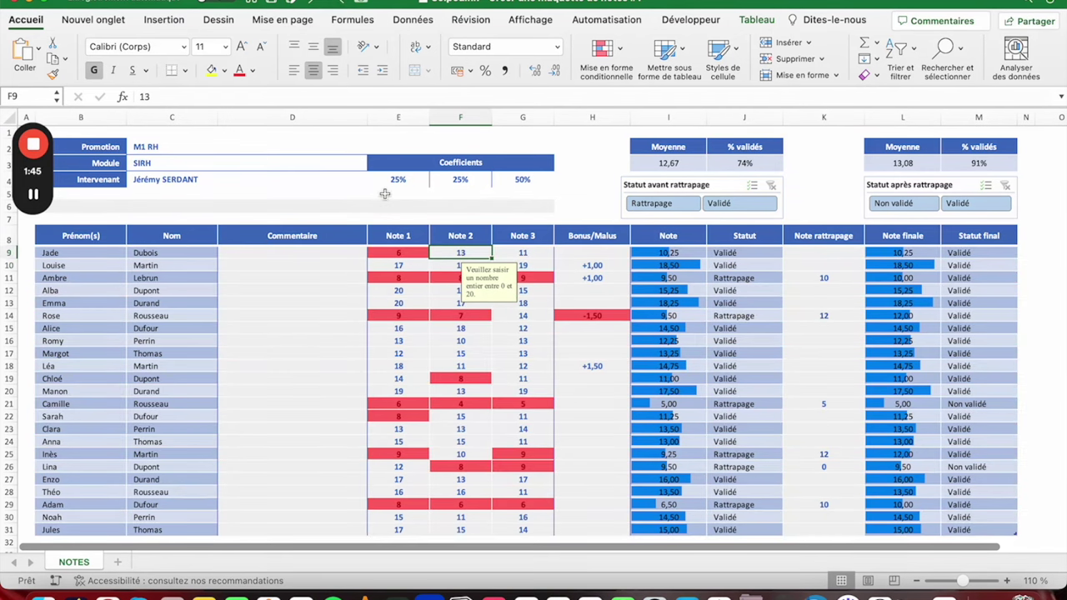
key("ctrl+z")
key("ctrl+z")
left_click_drag(72, 255, 986, 529)
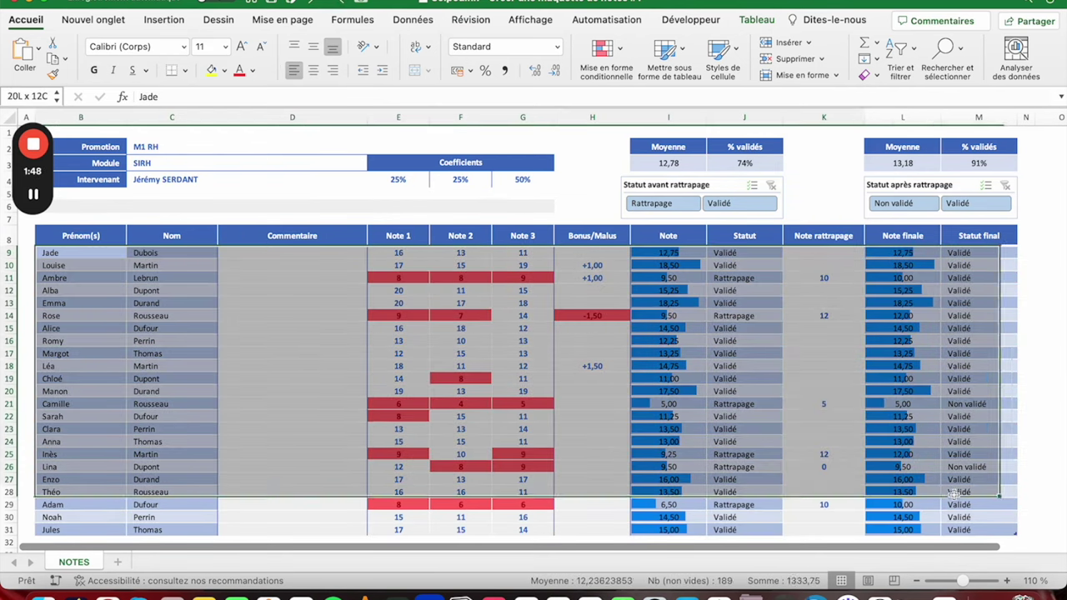
Step: Edit the Rattrapage border rule, deleting both $ signs so it reads =J9="Rattrapage", and apply
left_click(601, 48)
mouse_move(700, 73)
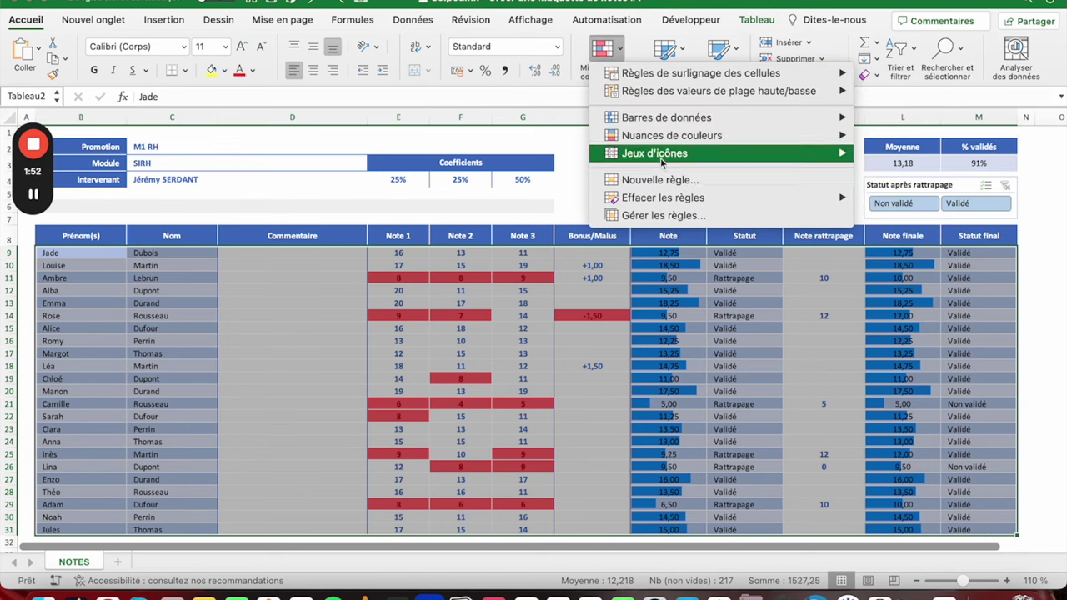
left_click(658, 216)
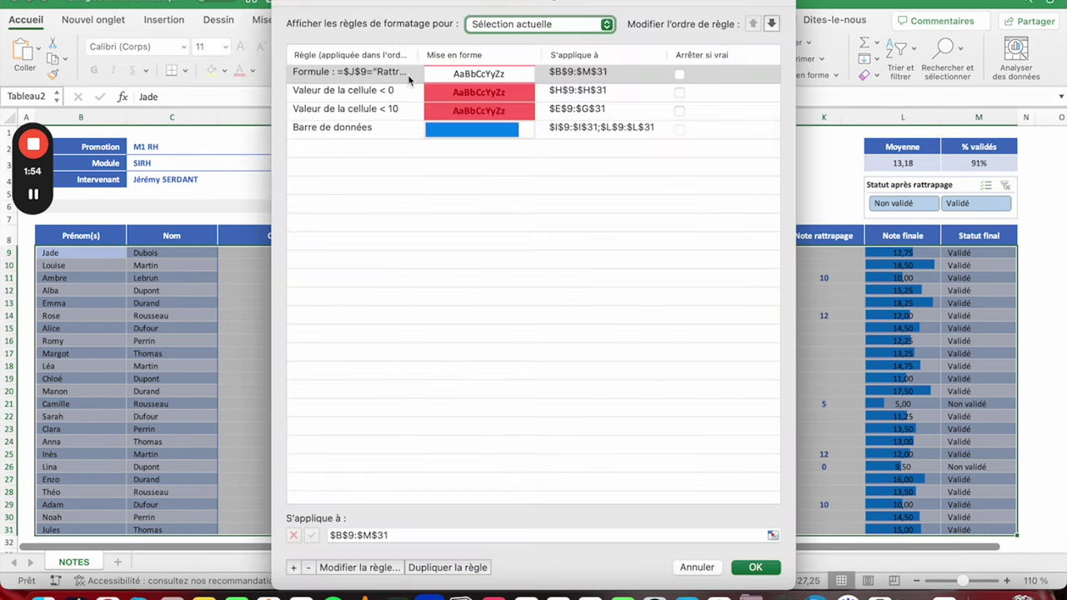
left_click(348, 567)
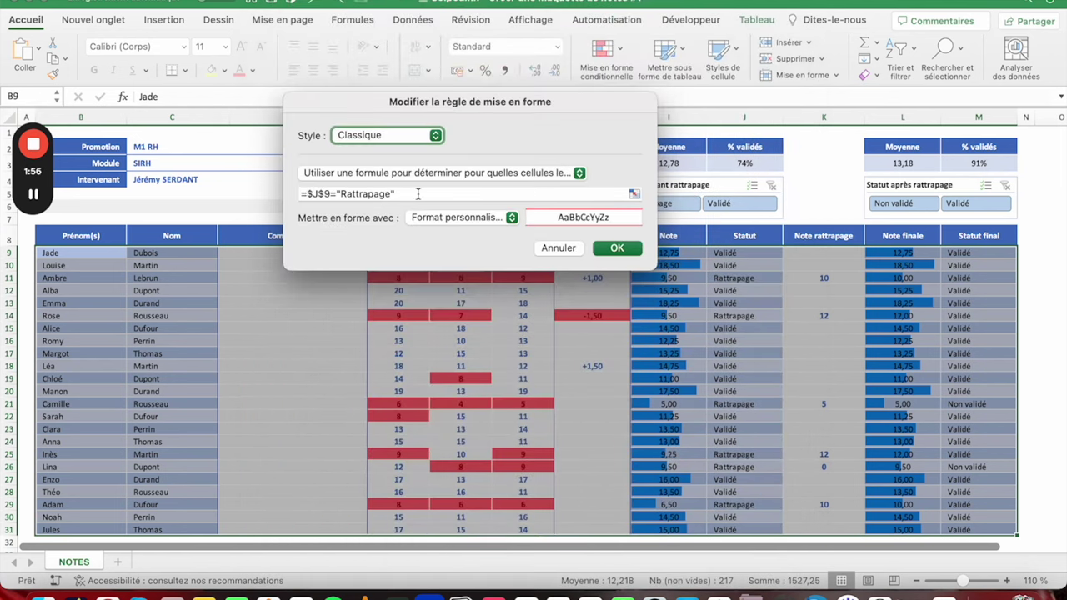
left_click(324, 194)
key("BackSpace")
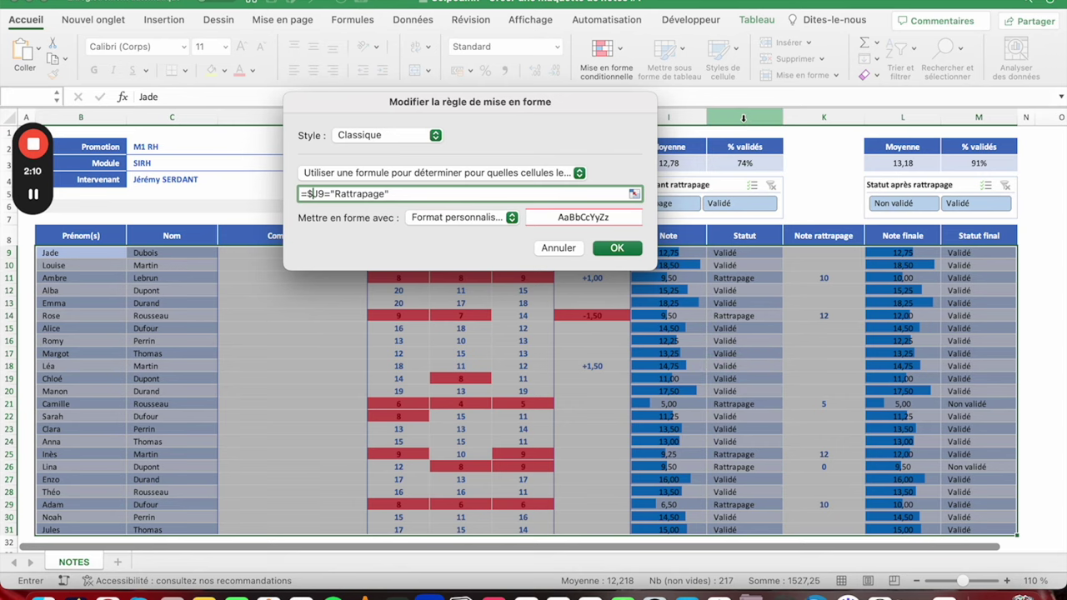
left_click(314, 193)
key("BackSpace")
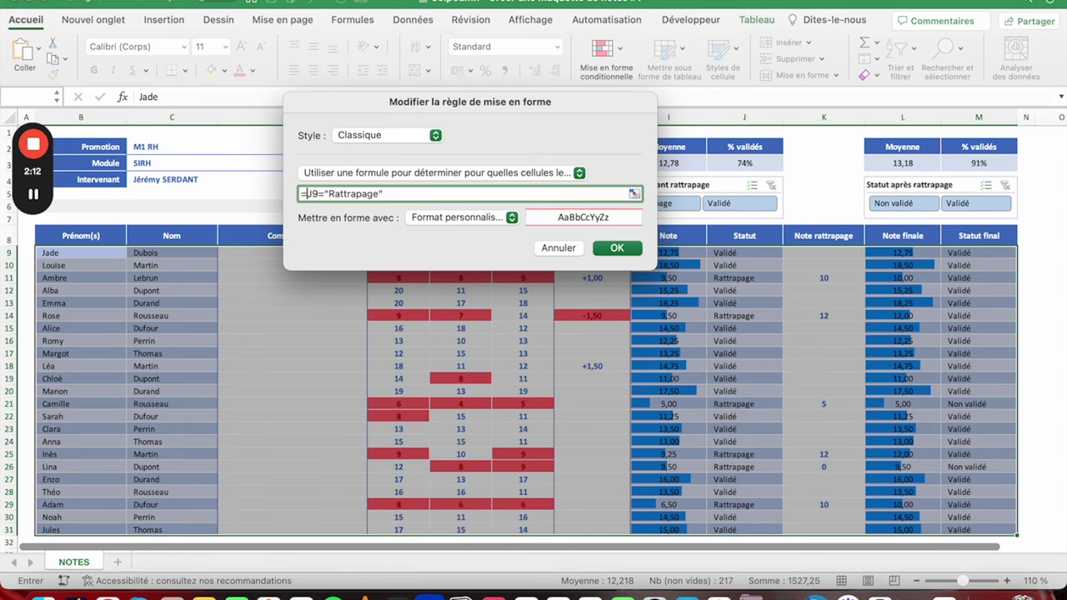
left_click(616, 247)
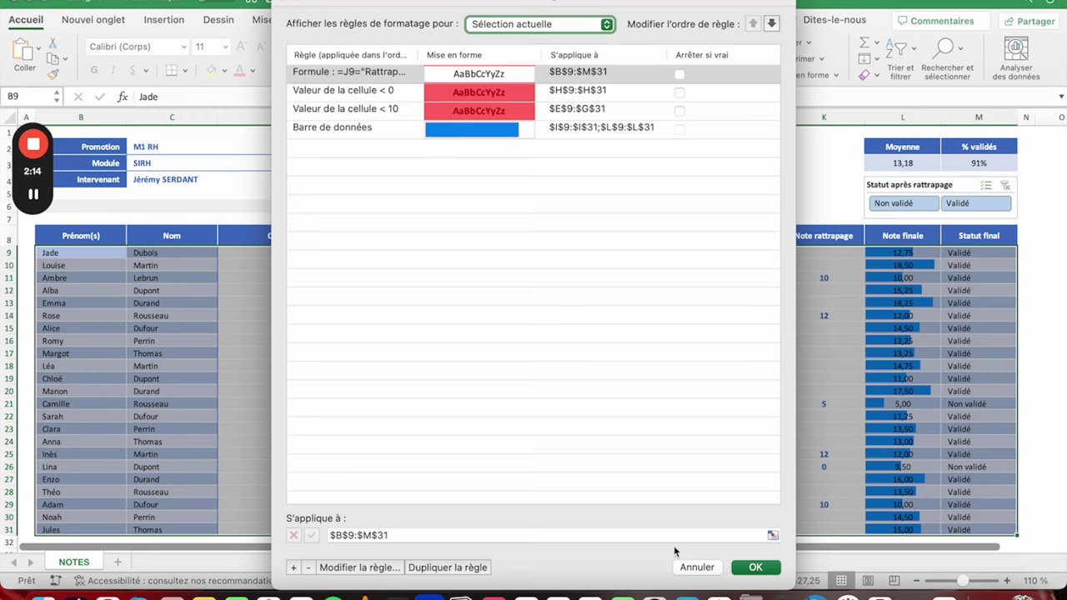
left_click(742, 566)
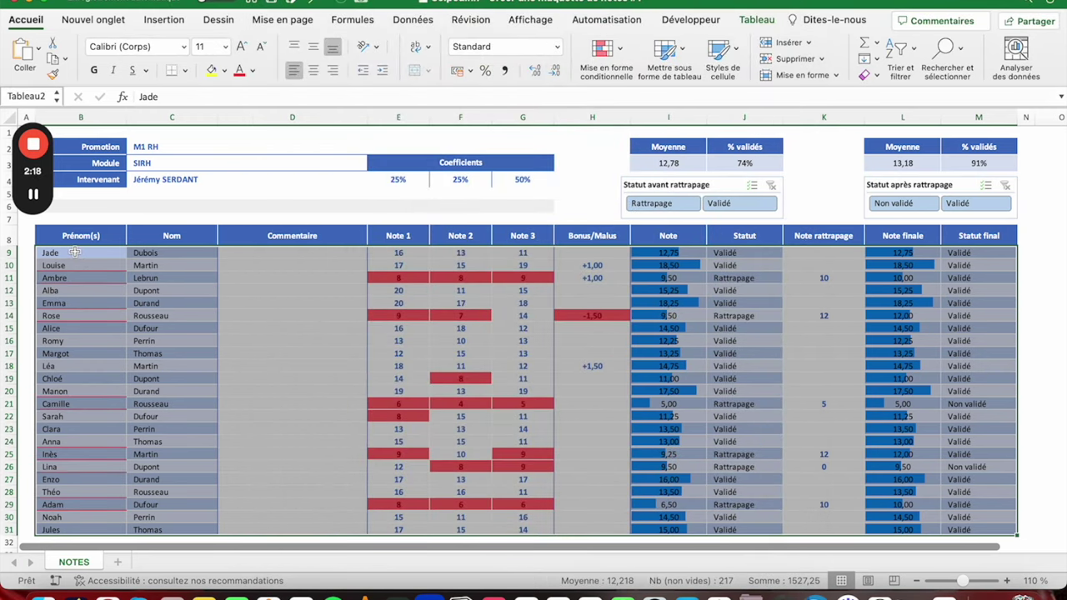
left_click(74, 252)
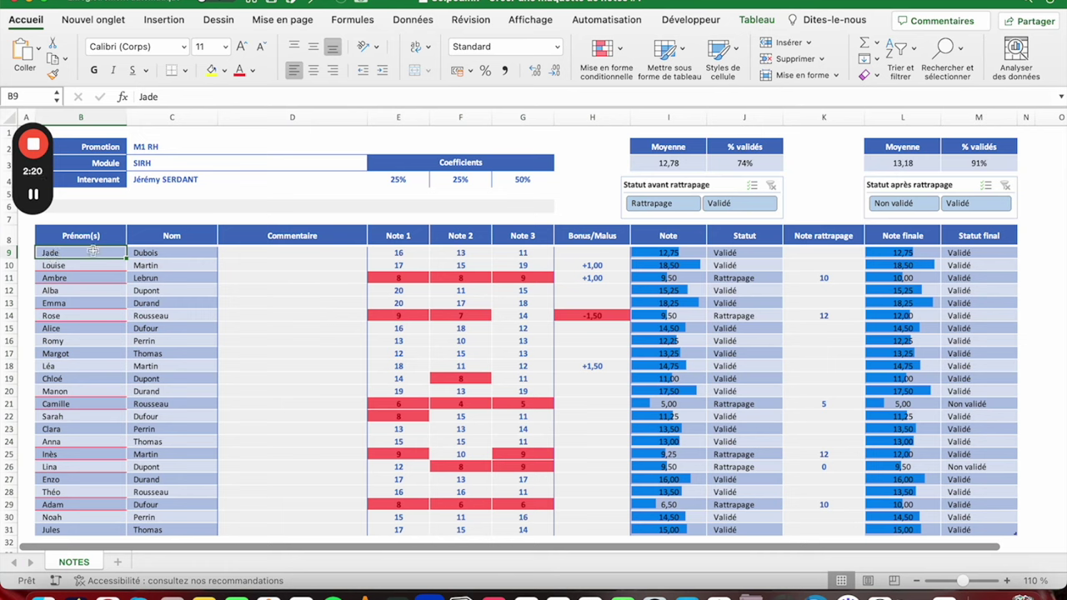
left_click(168, 250)
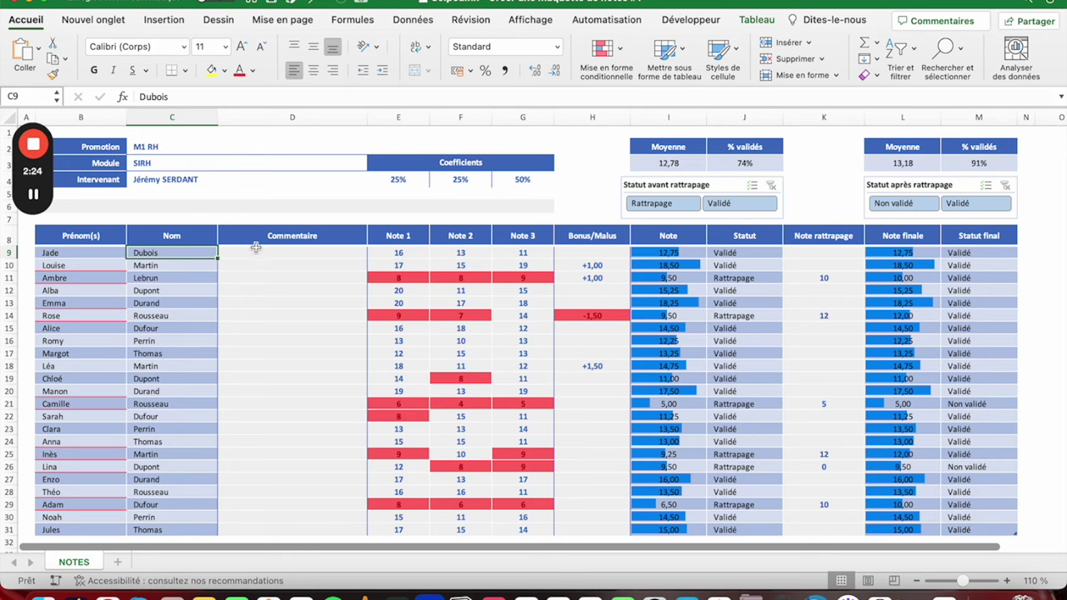
left_click(404, 251)
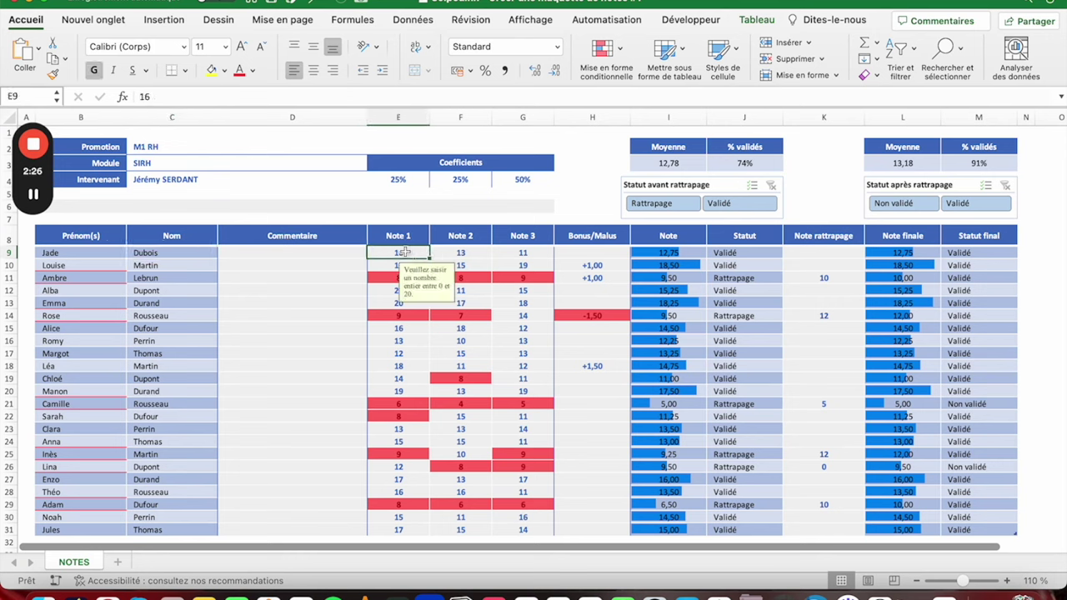
left_click(457, 251)
left_click_drag(57, 253, 970, 525)
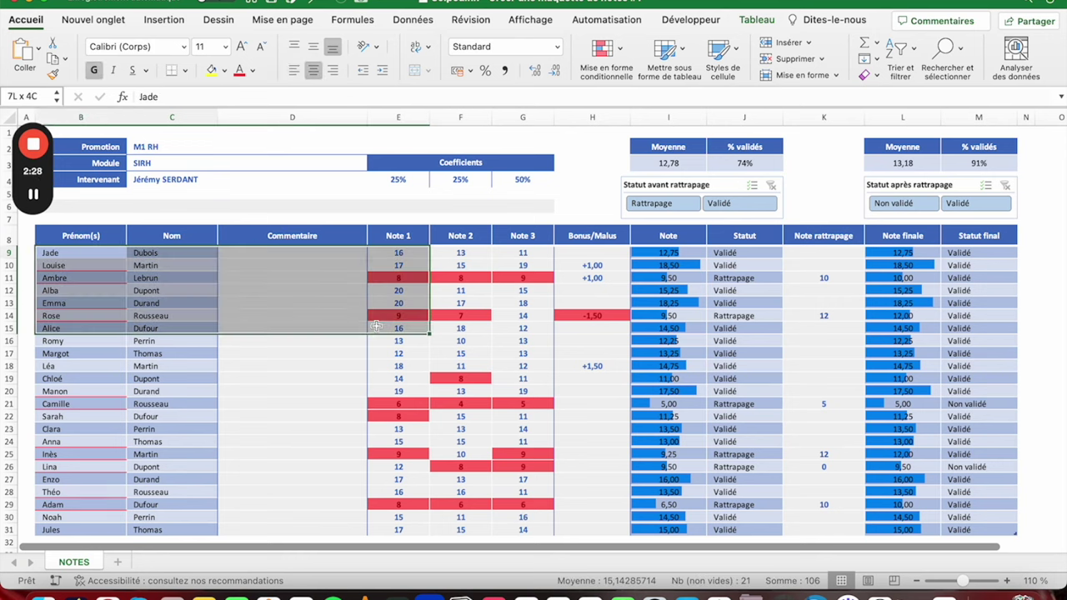
Step: Change the Rattrapage rule formula from =J9 to =$J9="Rattrapage" and apply it
left_click(606, 49)
left_click(629, 216)
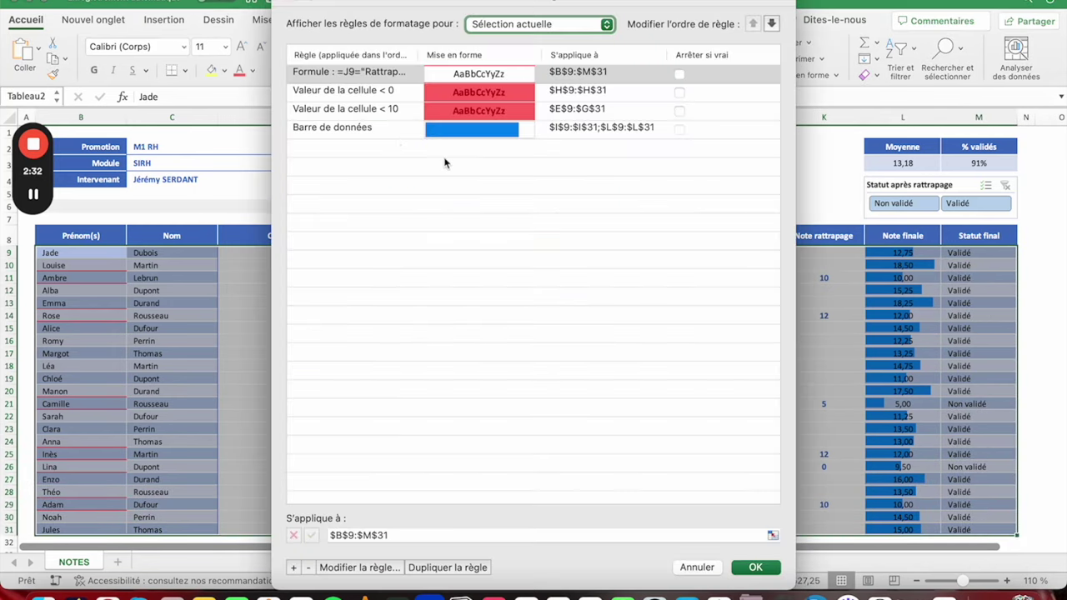
left_click(360, 567)
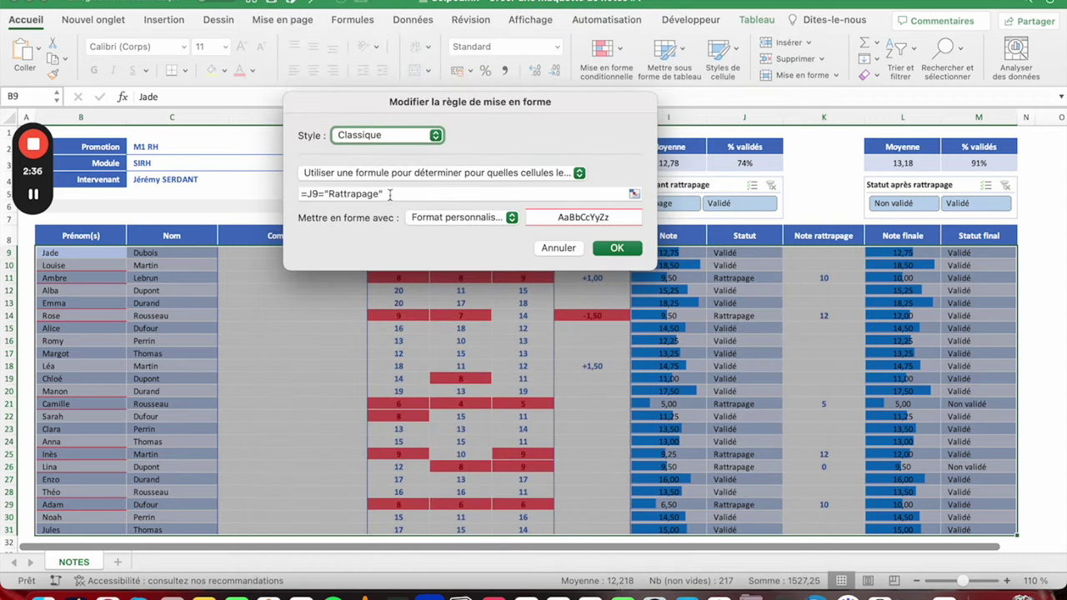
left_click(325, 193)
type("$")
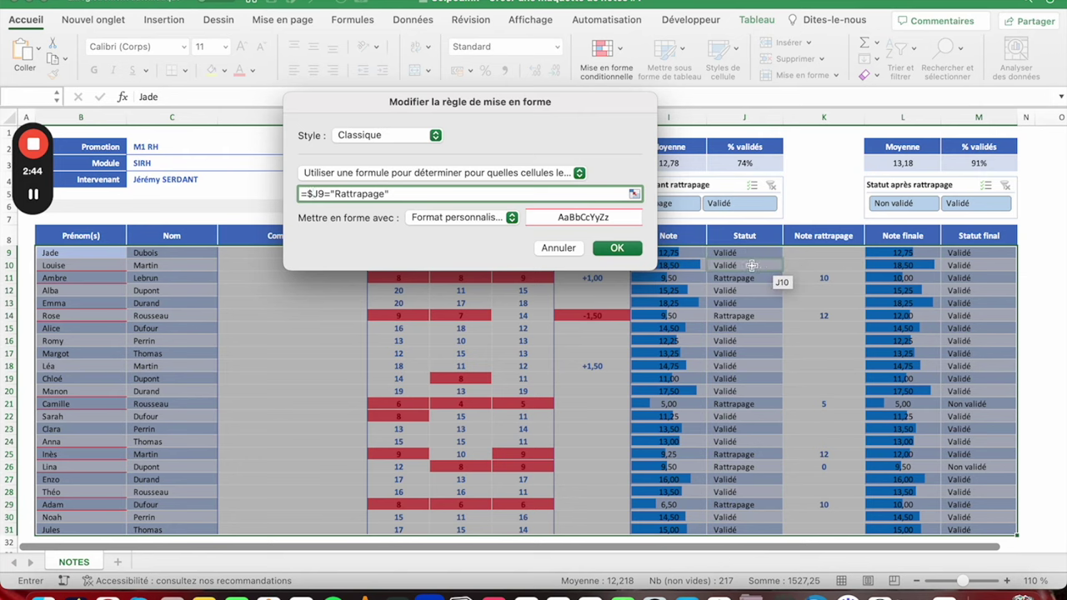
left_click(617, 250)
left_click(746, 566)
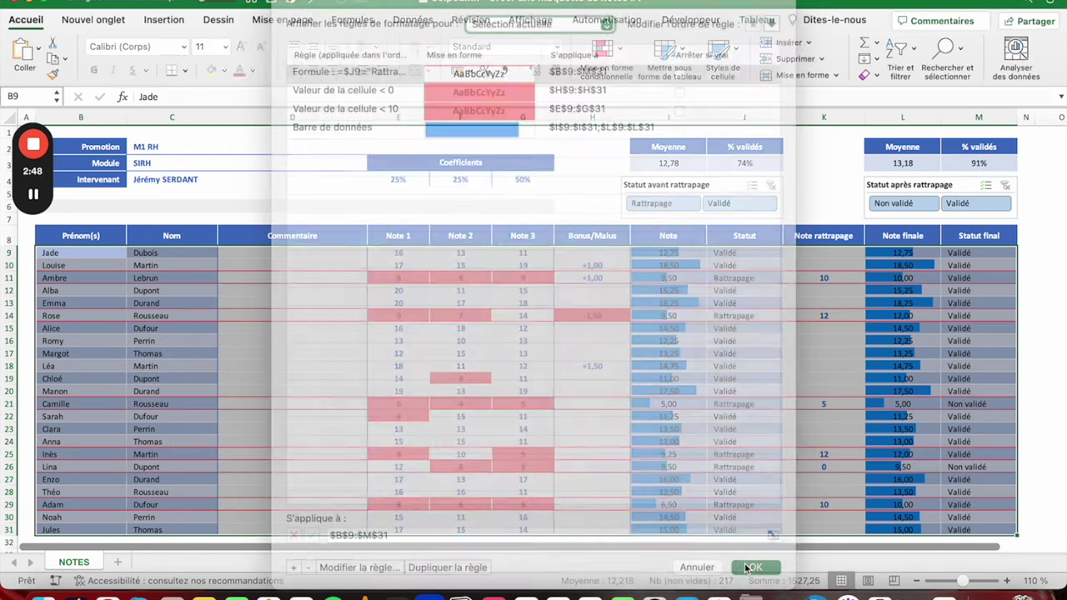
left_click(194, 284)
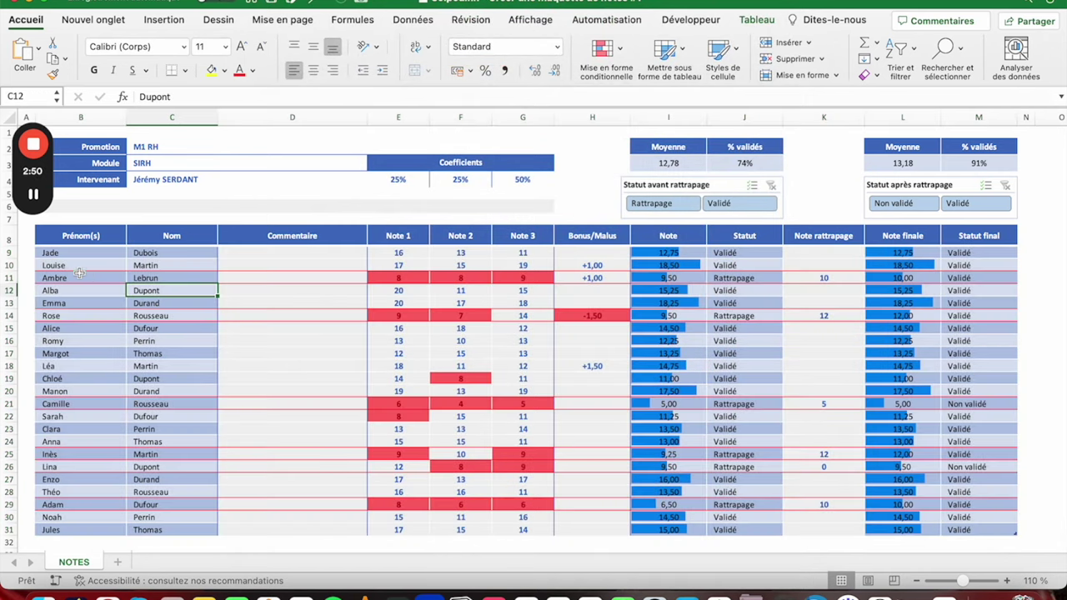
left_click_drag(80, 277, 200, 283)
left_click(729, 278)
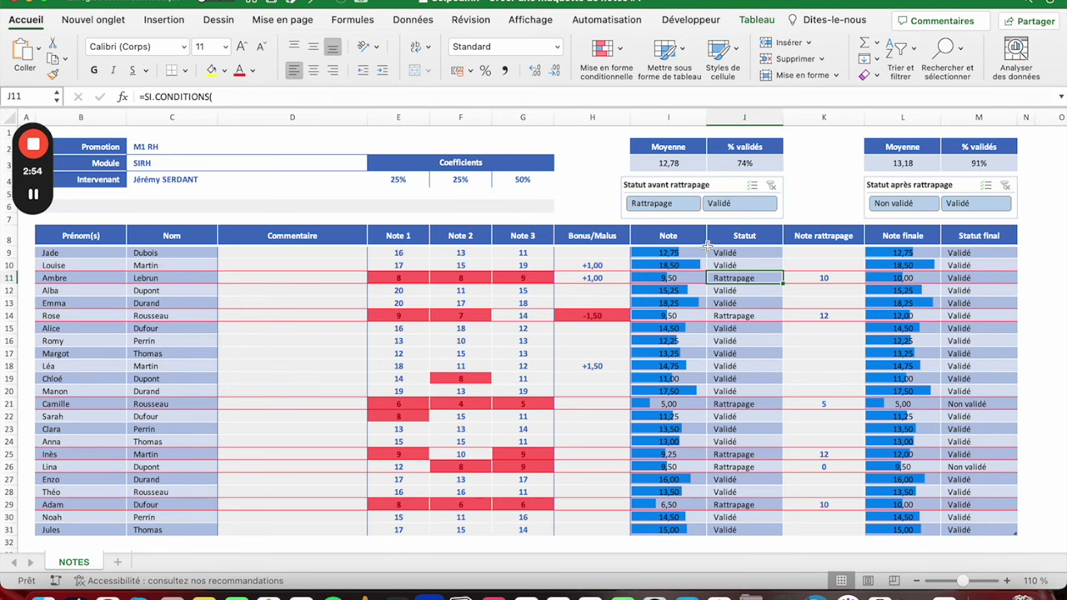
left_click(730, 315)
left_click(727, 405)
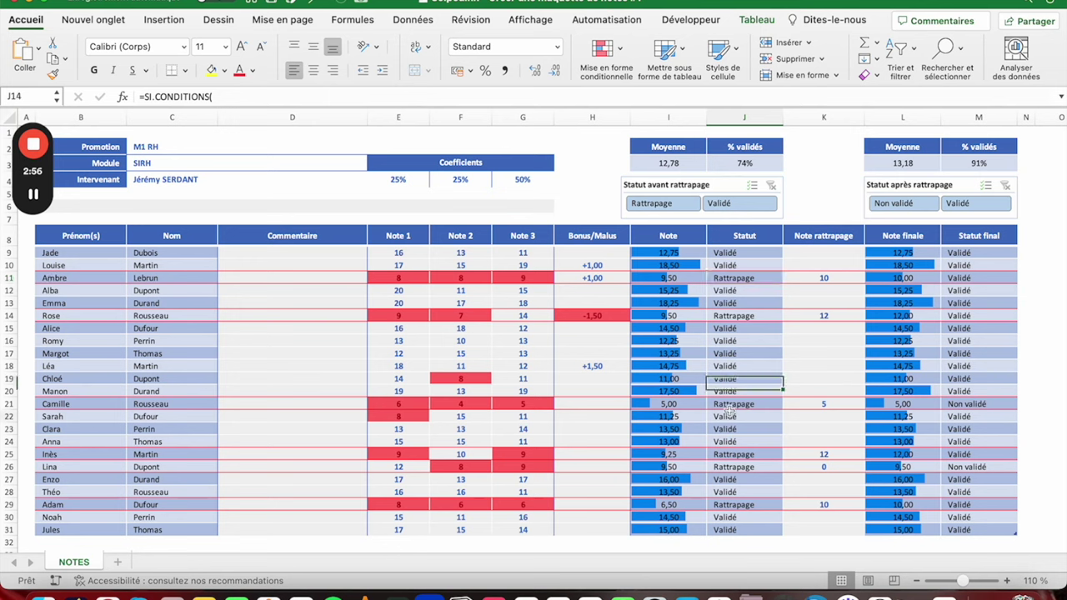
left_click(400, 344)
type("3")
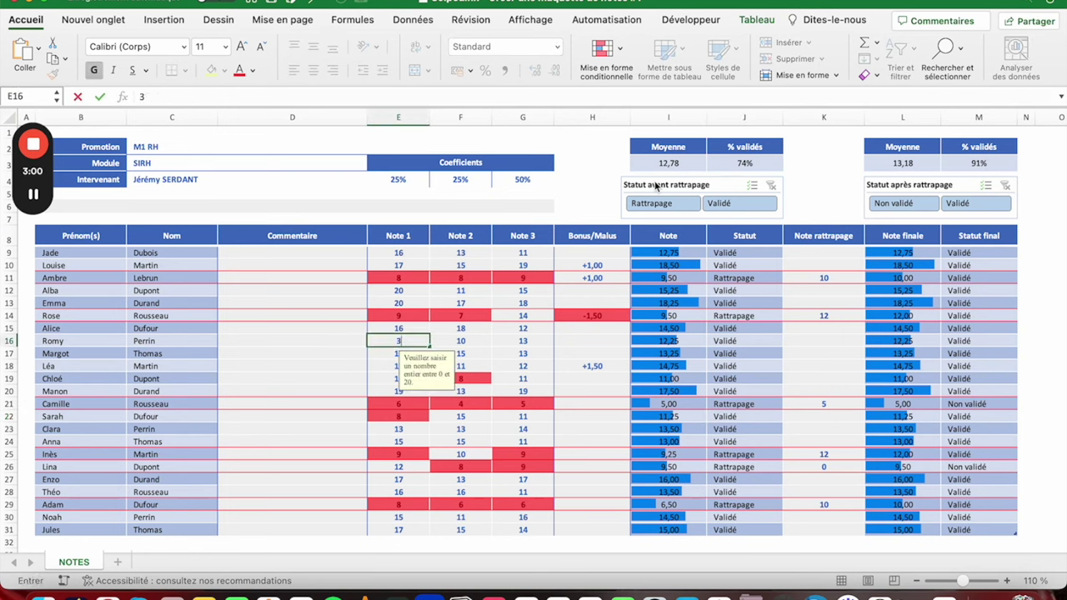
key("Return")
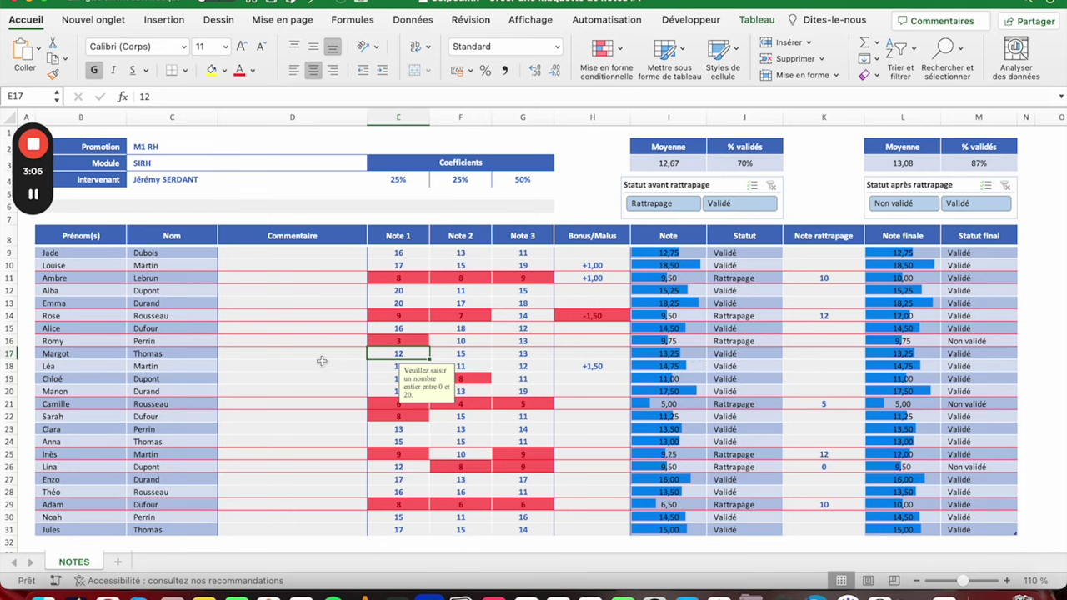
key("ctrl+z")
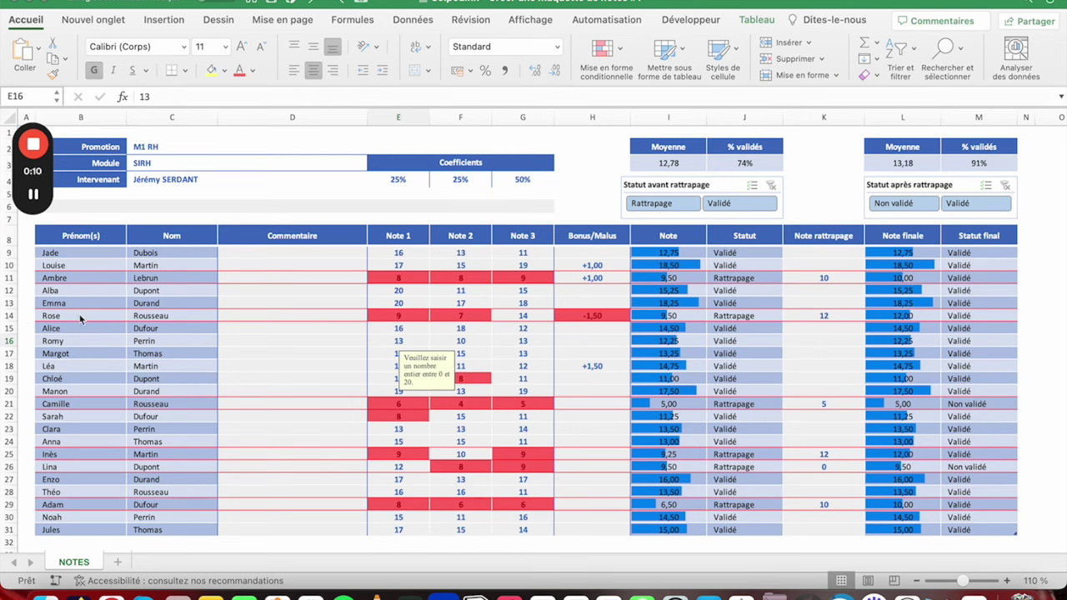
left_click_drag(58, 253, 951, 542)
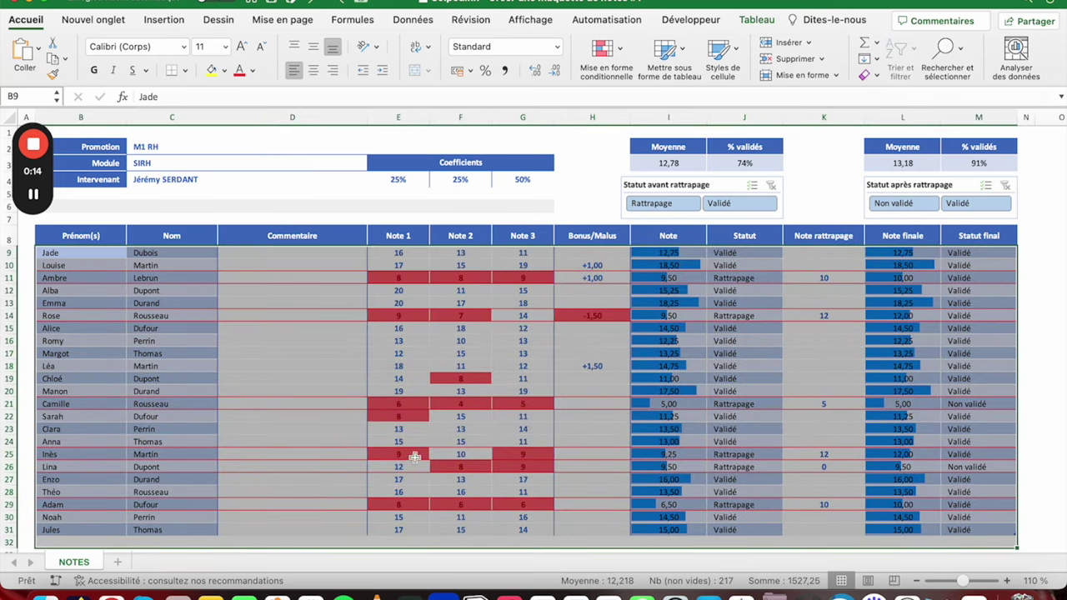
left_click_drag(57, 252, 959, 528)
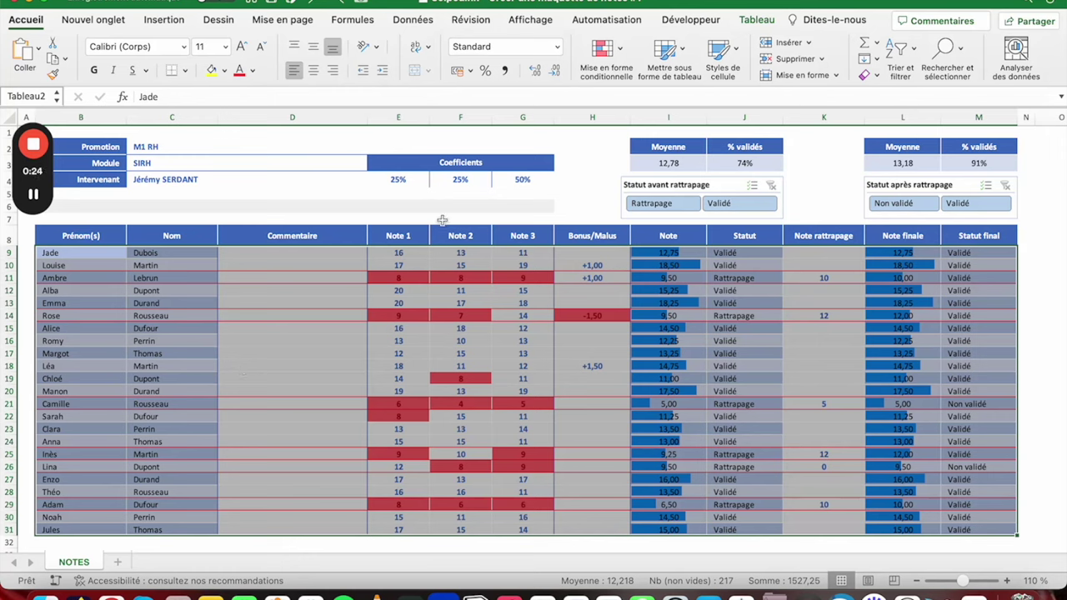
Step: Start a classic formula-based rule with the formula =$M9="Non validé"
left_click(608, 53)
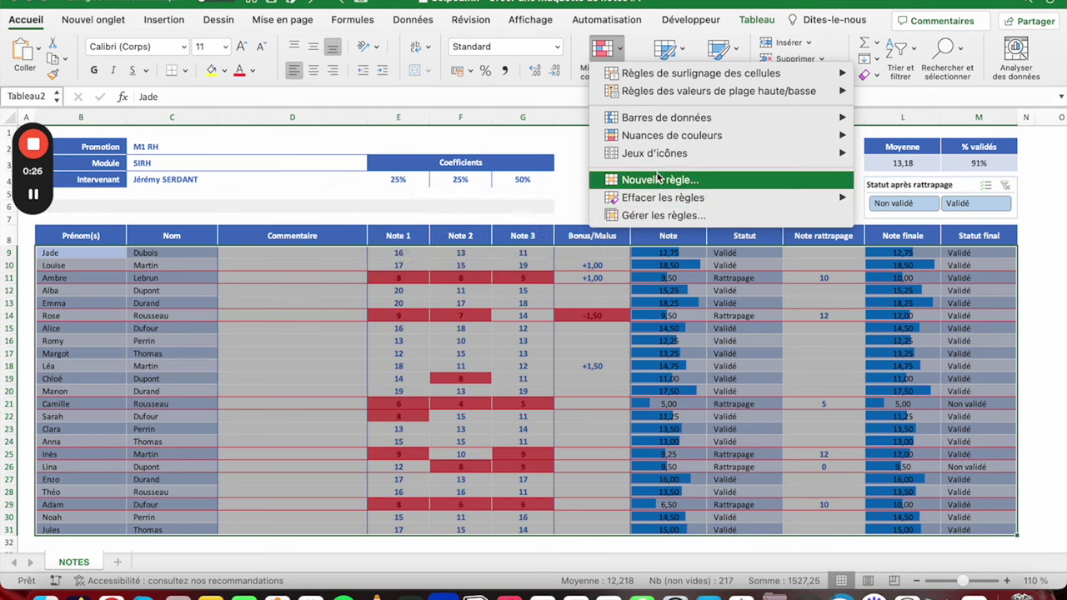
left_click(658, 180)
left_click(492, 134)
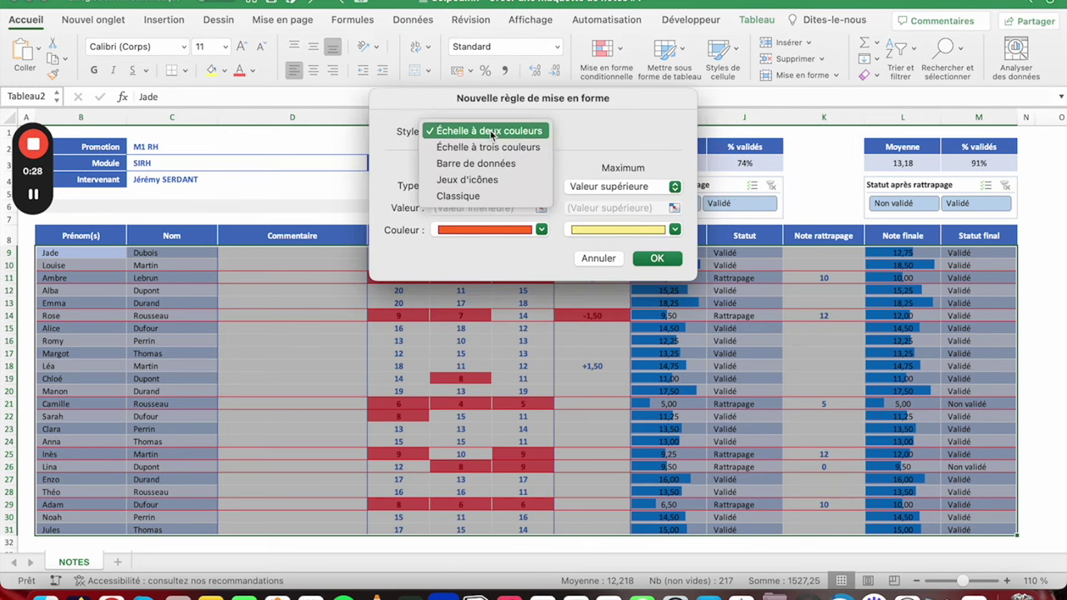
left_click(480, 197)
left_click(476, 170)
left_click(475, 222)
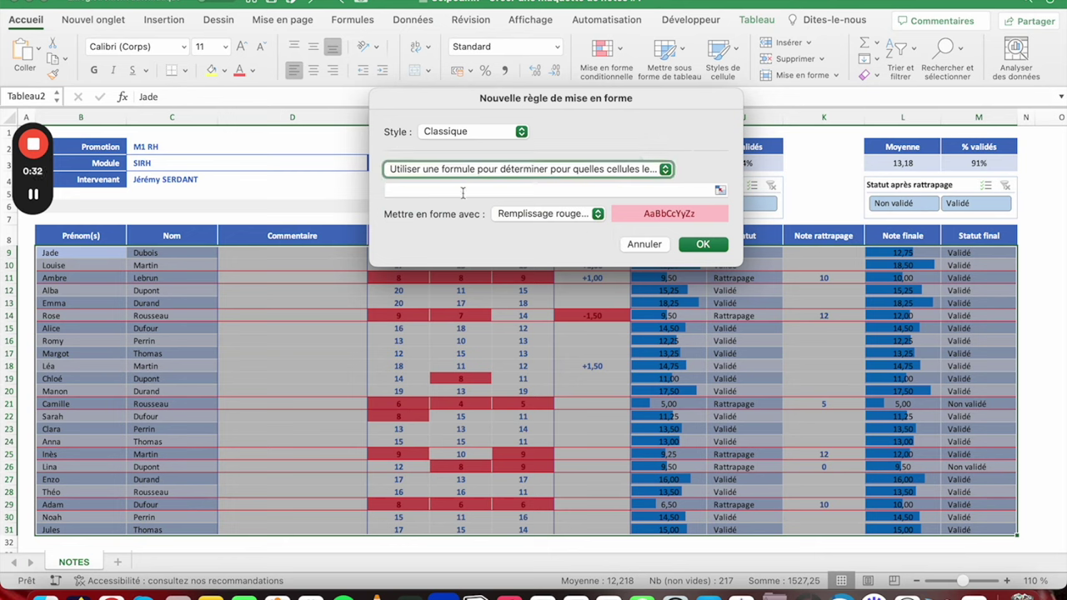
left_click(462, 191)
type("=")
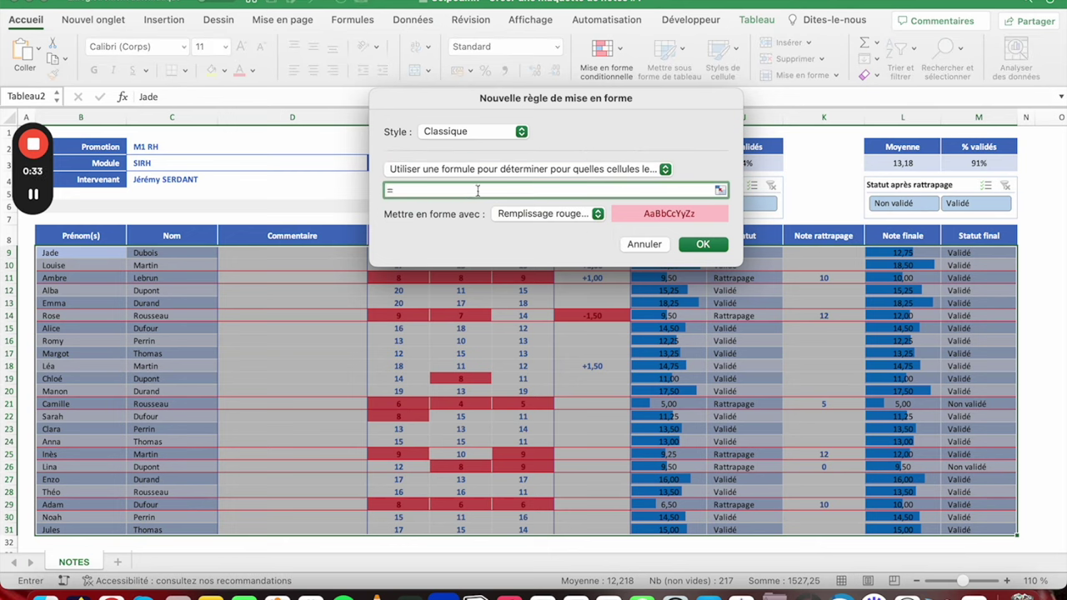
left_click(971, 253)
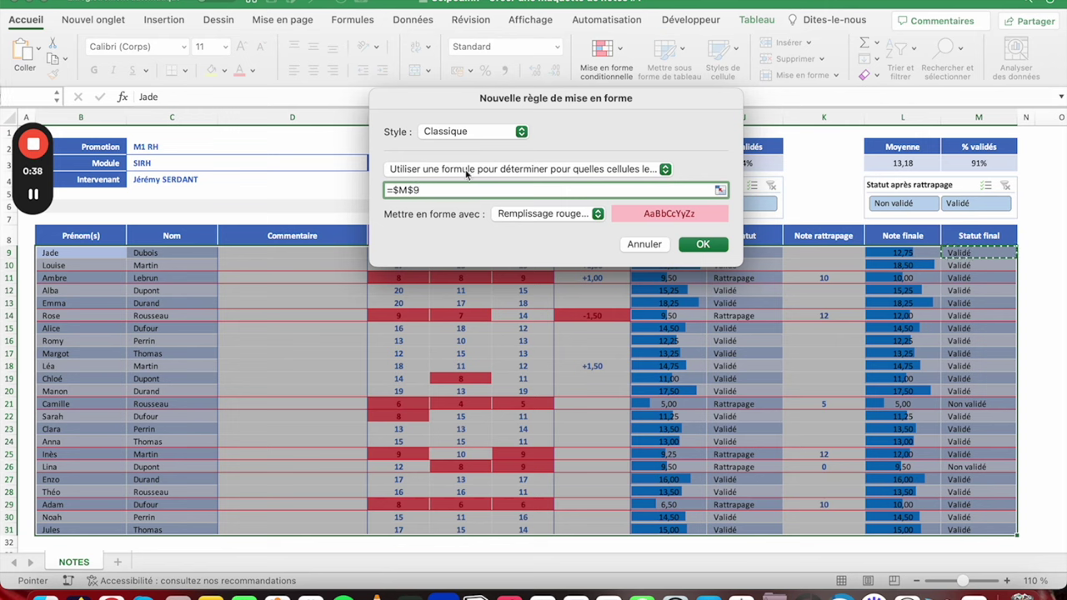
key("F4")
key("F4")
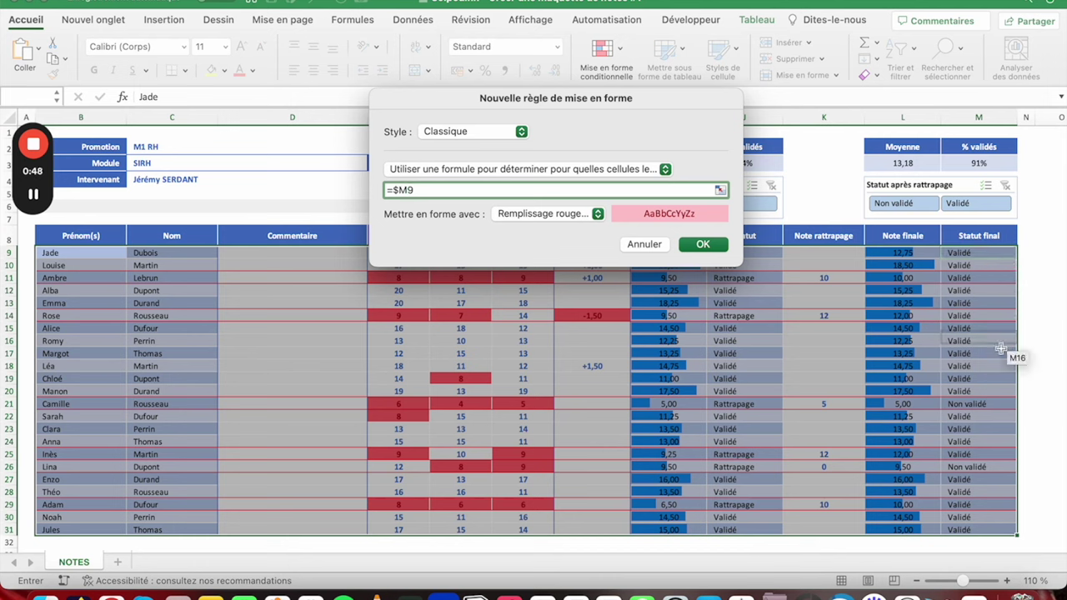
left_click(475, 191)
type("=\"Non vali")
type("dé\"")
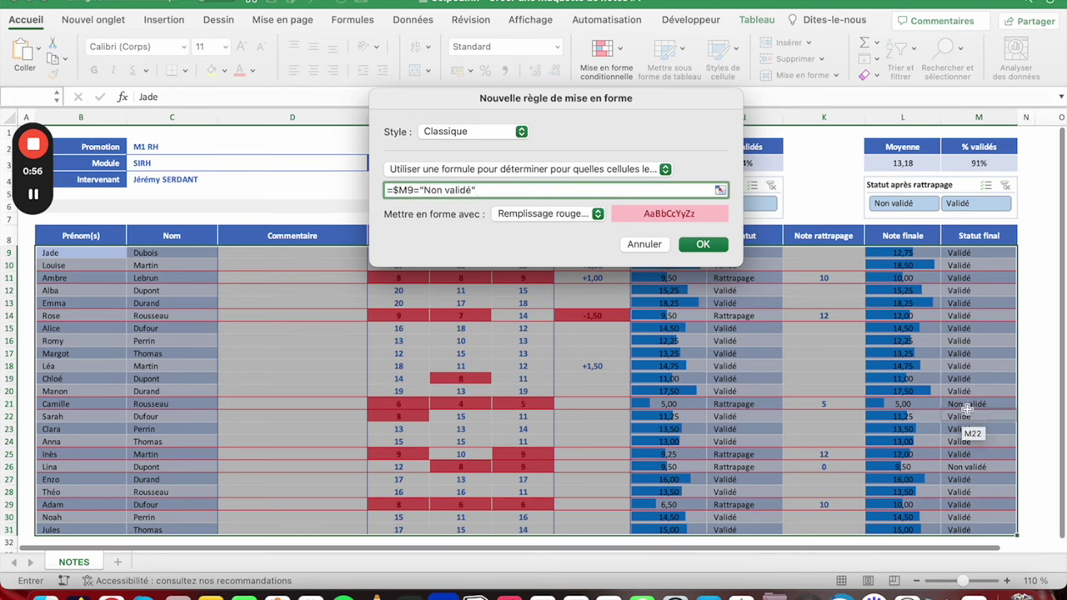
Step: Give the rule a custom gray background fill and create it
left_click(570, 214)
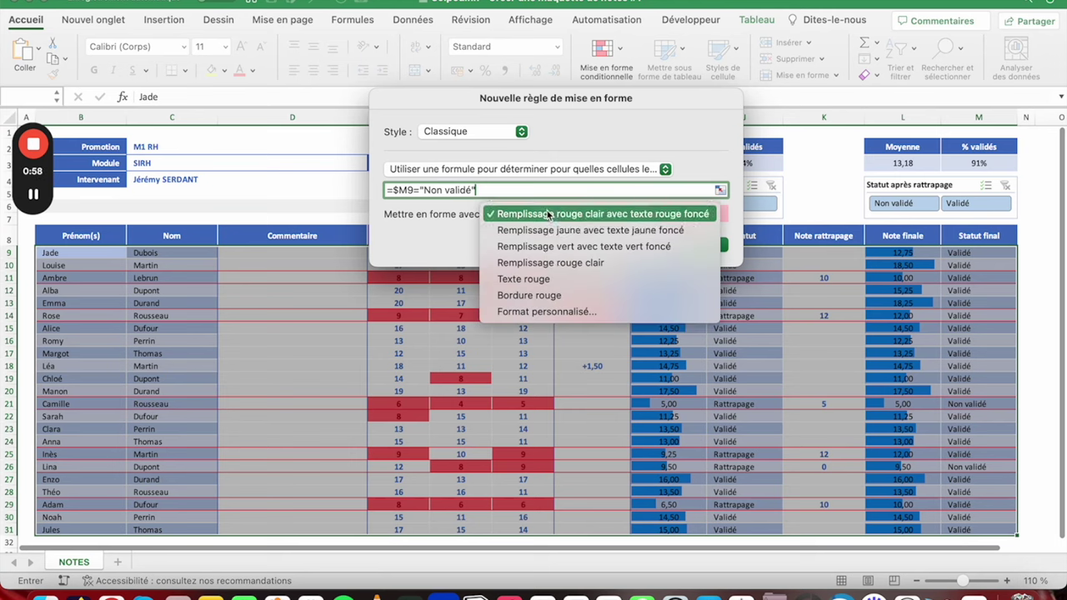
left_click(540, 312)
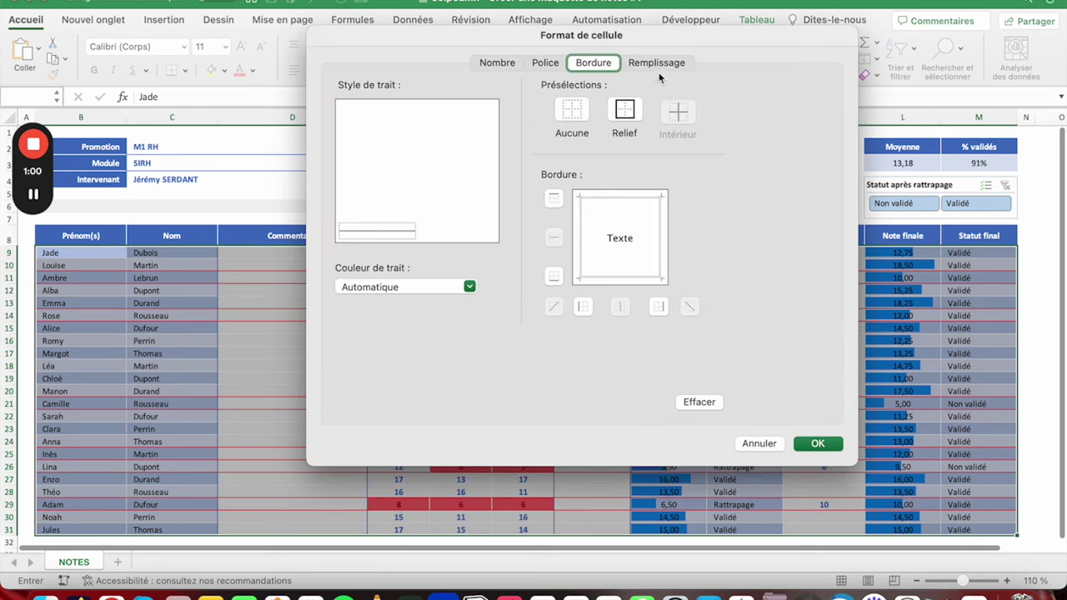
left_click(656, 63)
left_click(427, 121)
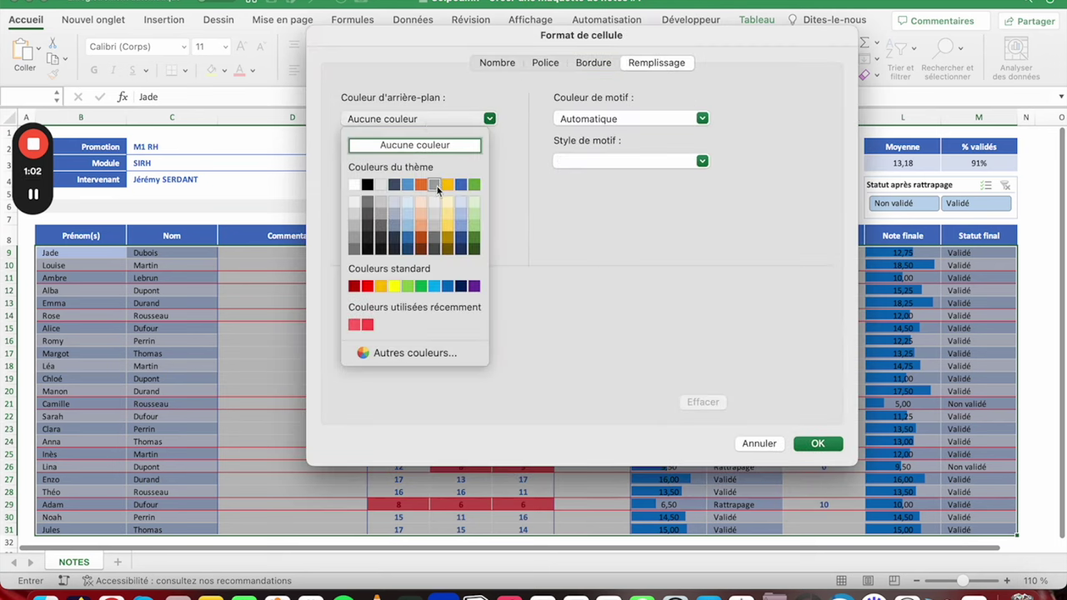
left_click(354, 222)
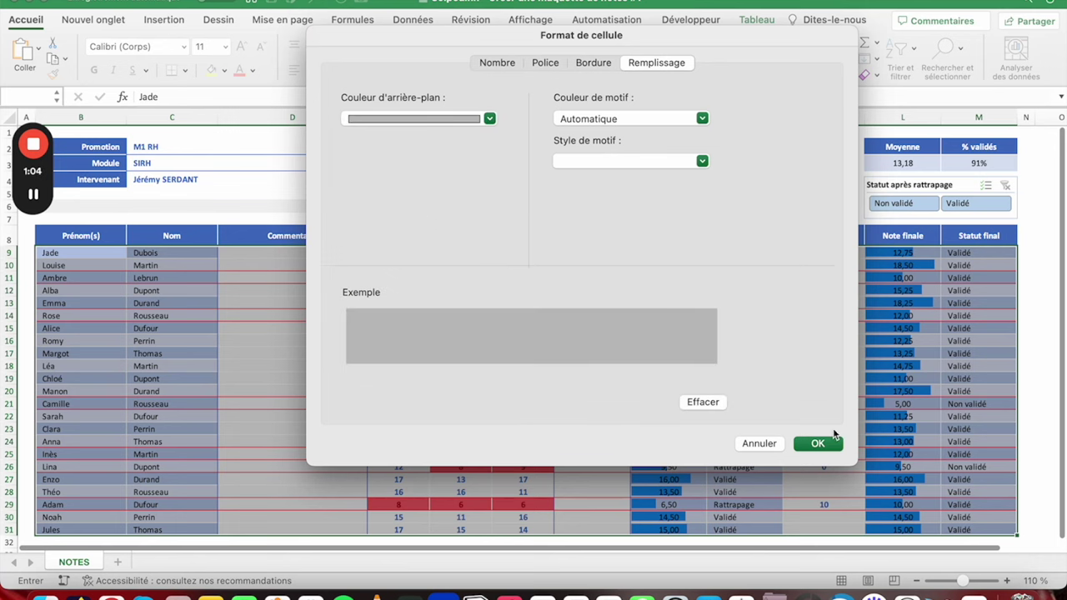
left_click(818, 444)
left_click(700, 243)
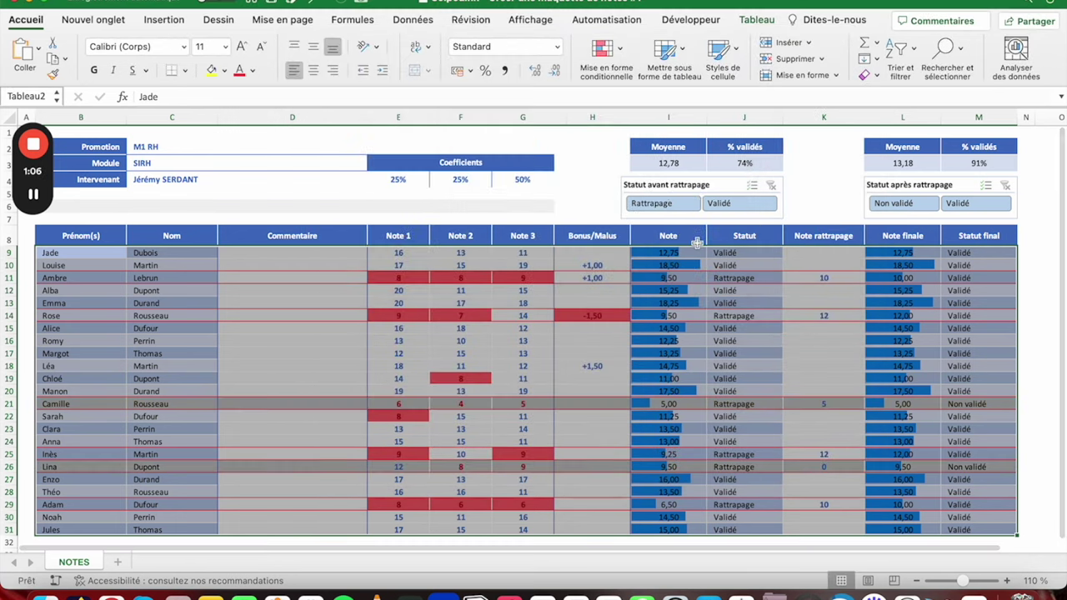
Step: Select the student table and move the Non validé rule down three places to last
left_click(321, 324)
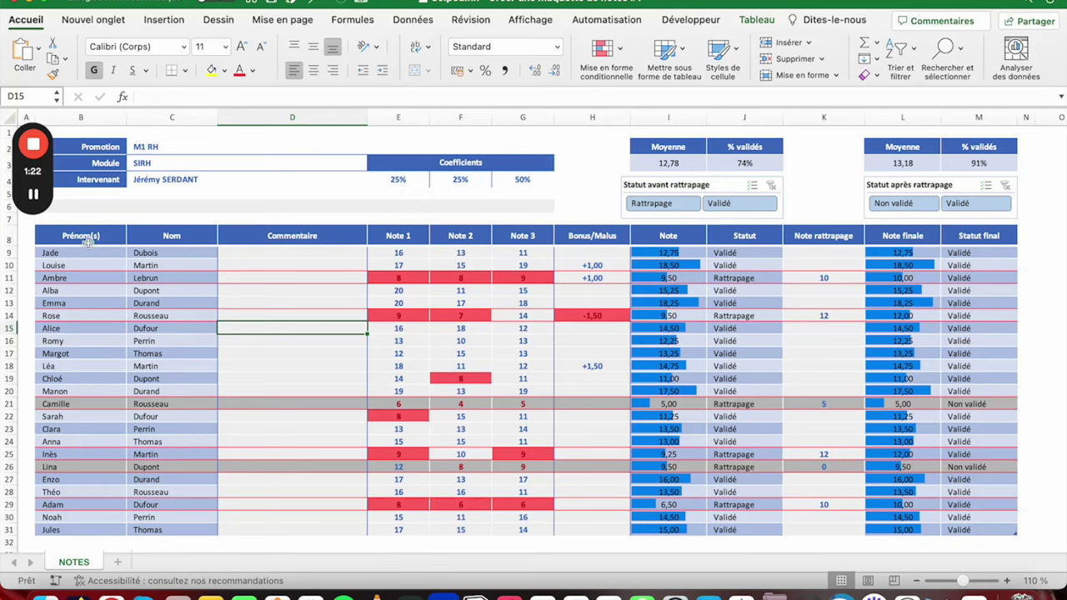
mouse_move(72, 254)
left_mouse_down()
mouse_move(984, 515)
mouse_move(984, 529)
left_mouse_up()
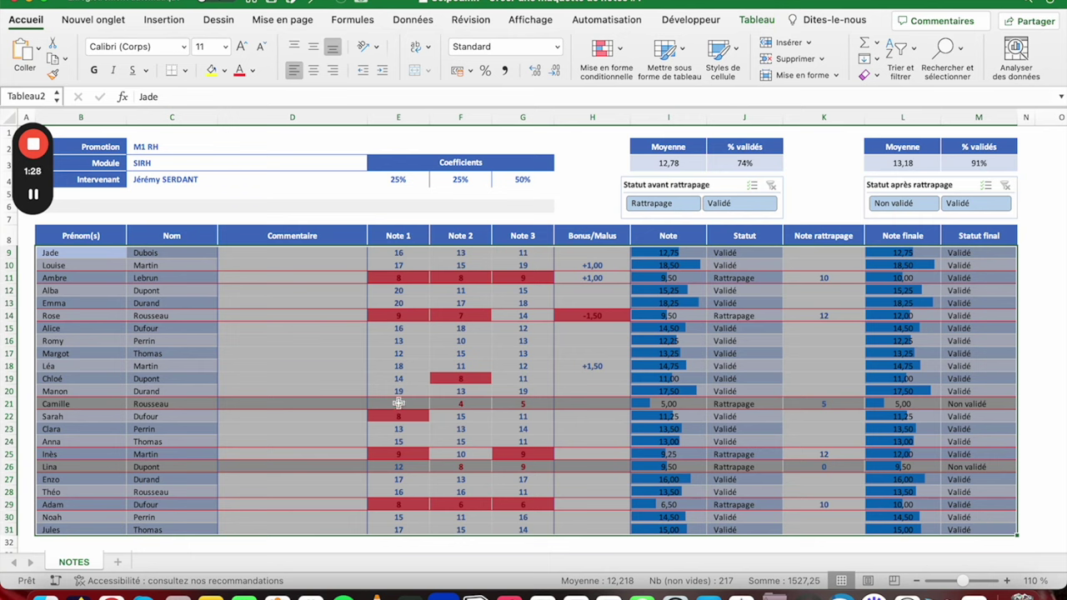
left_click(621, 53)
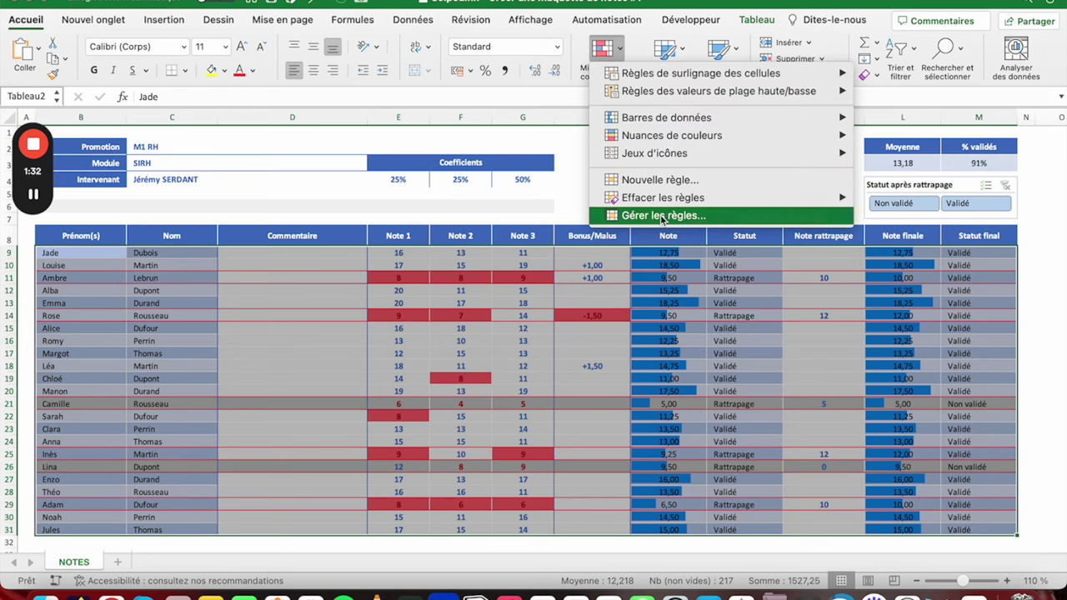
left_click(658, 217)
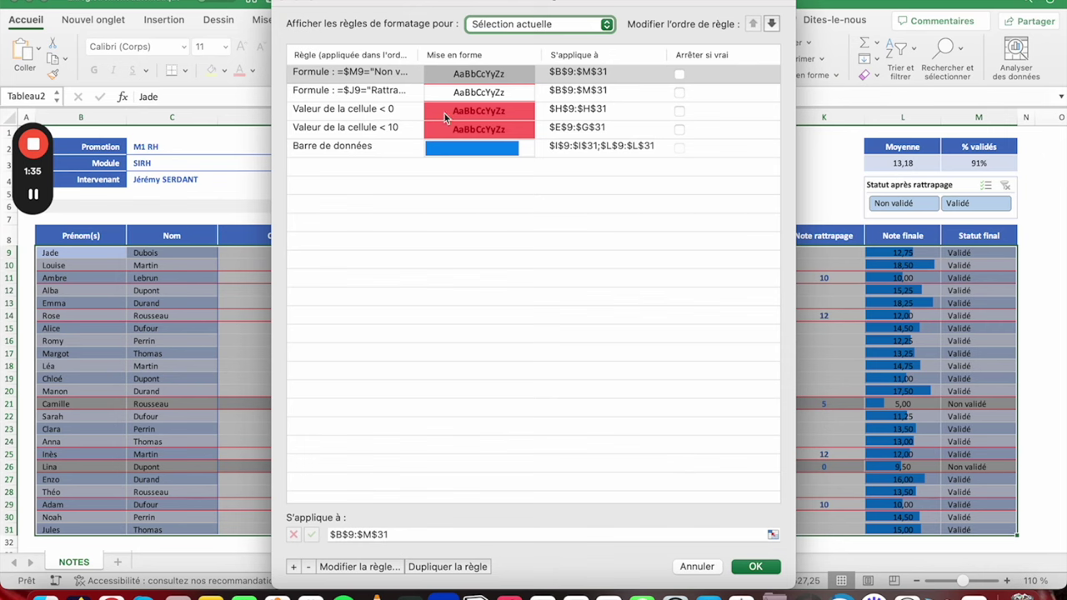
left_click(771, 25)
left_click(771, 25)
left_click(771, 25)
left_click(771, 25)
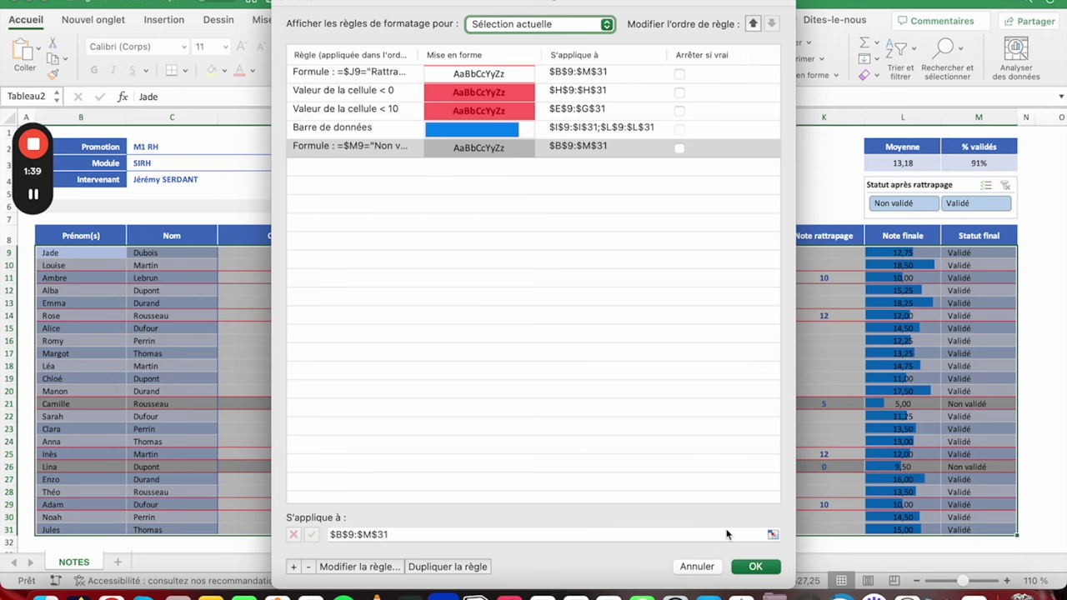
left_click(753, 566)
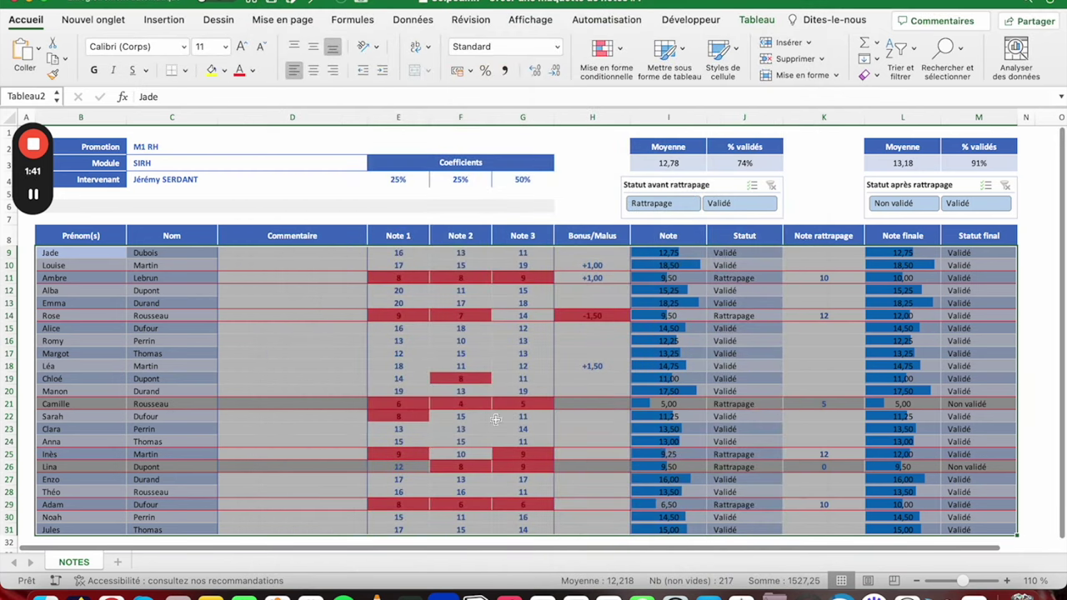
left_click(423, 377)
left_click(385, 293)
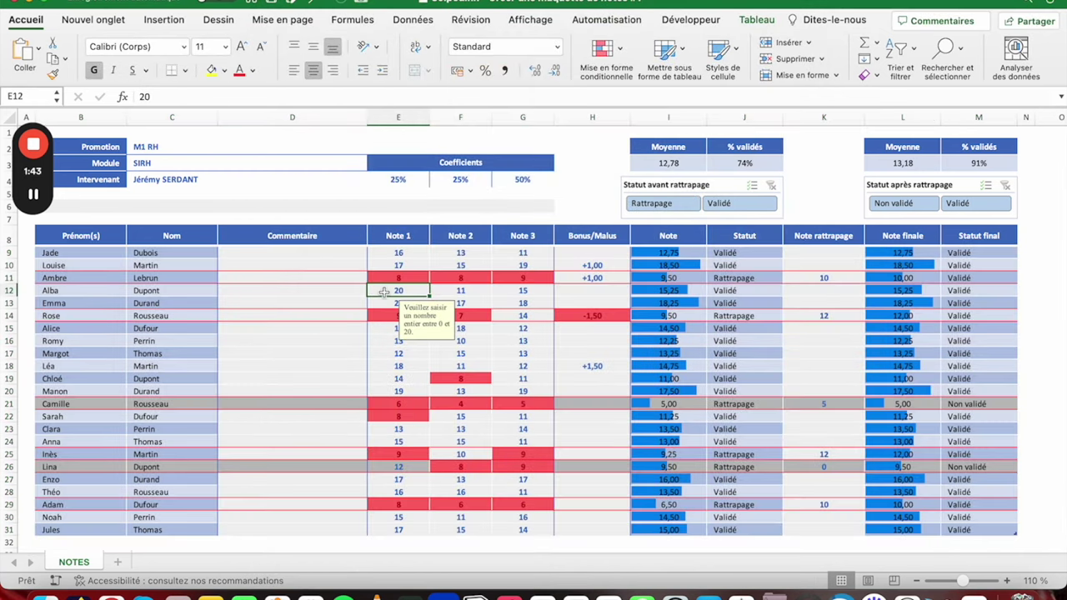